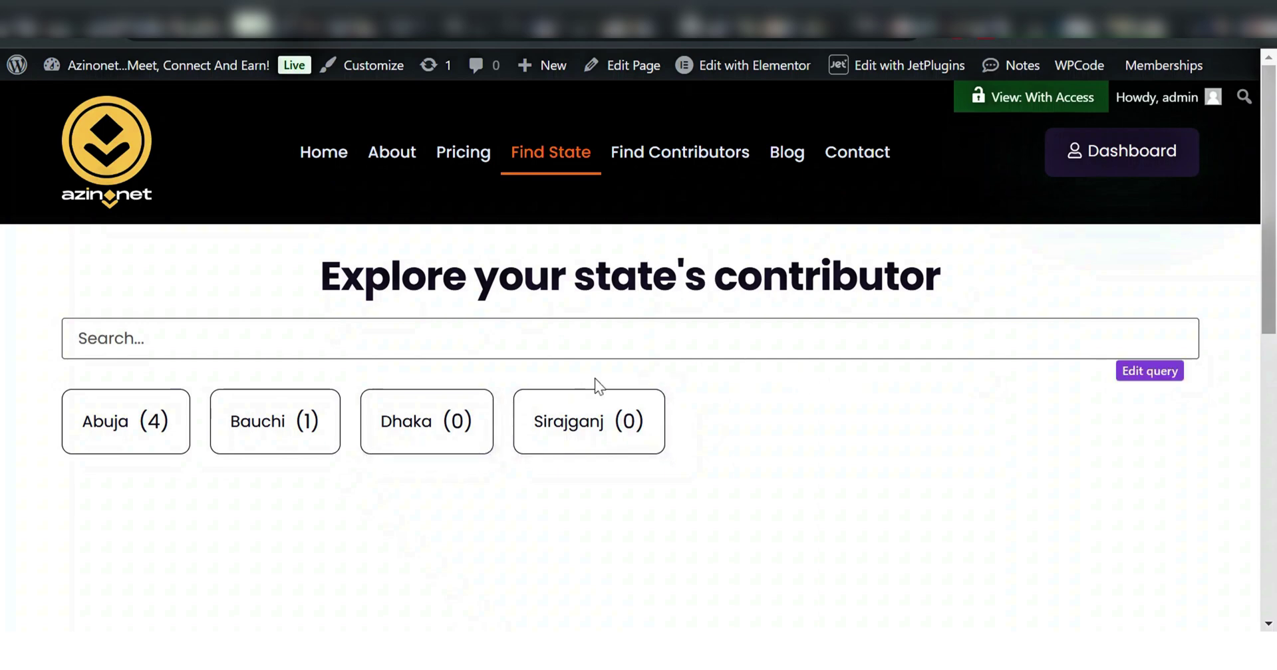
- Test the state search on the Find State page with "abuja" and clear the search
click(585, 338)
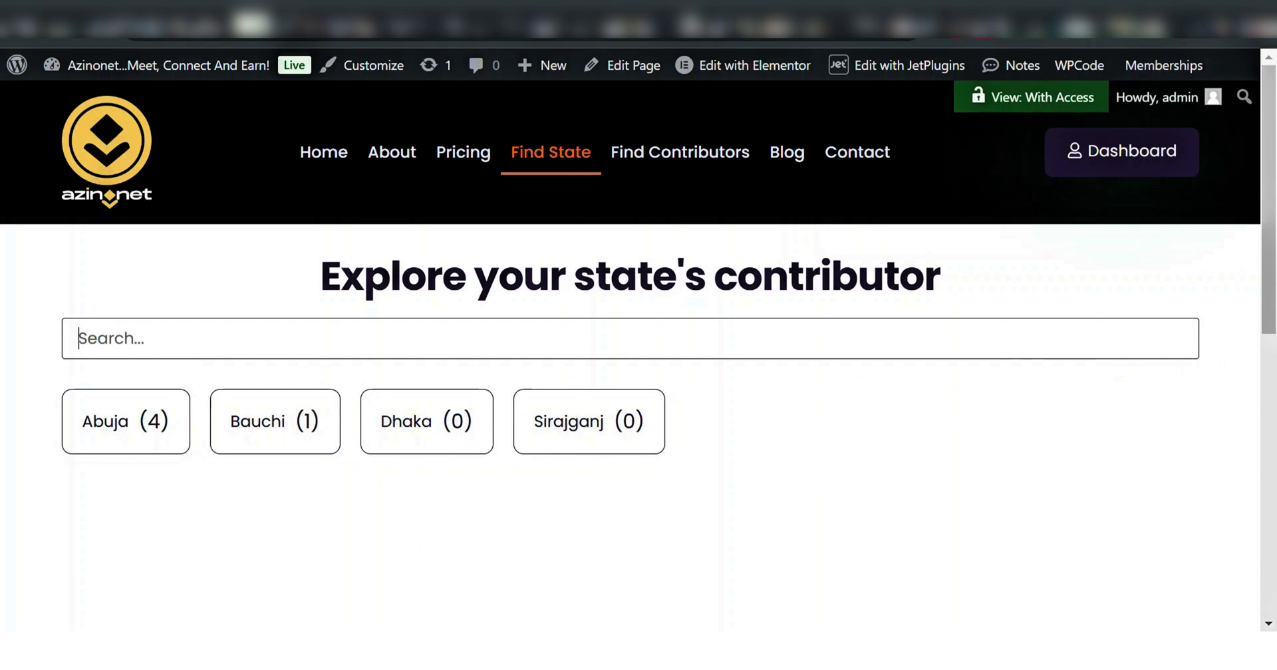
text(abuja)
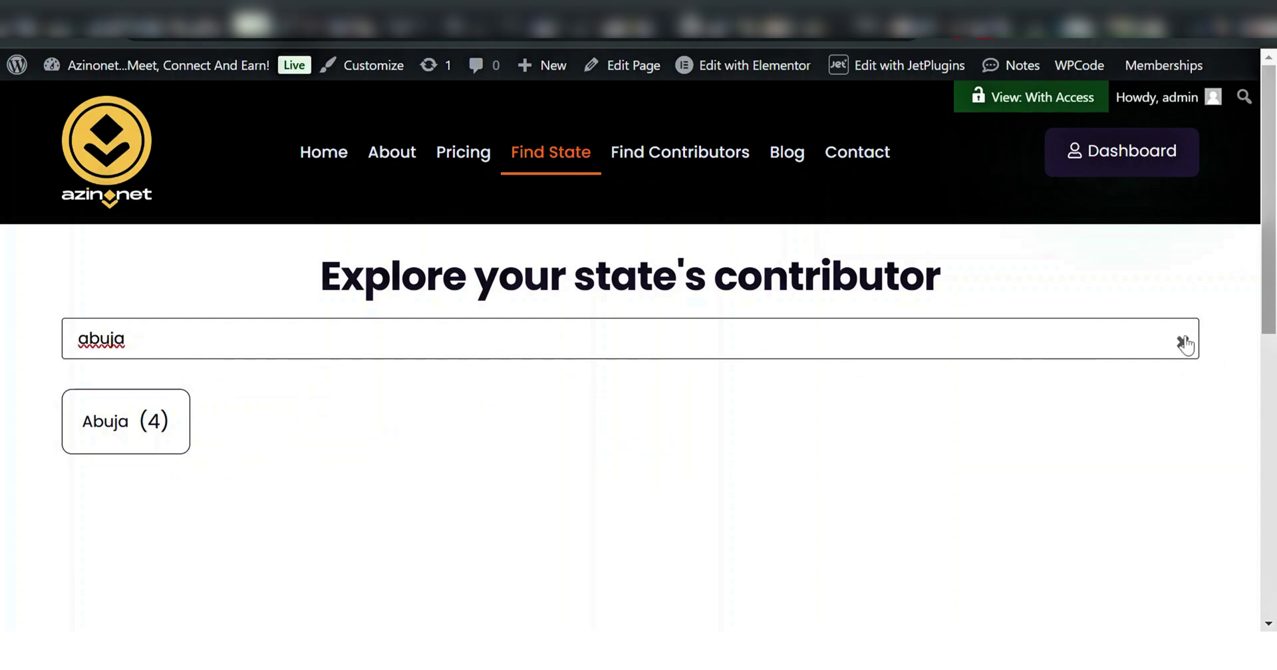
click(1184, 339)
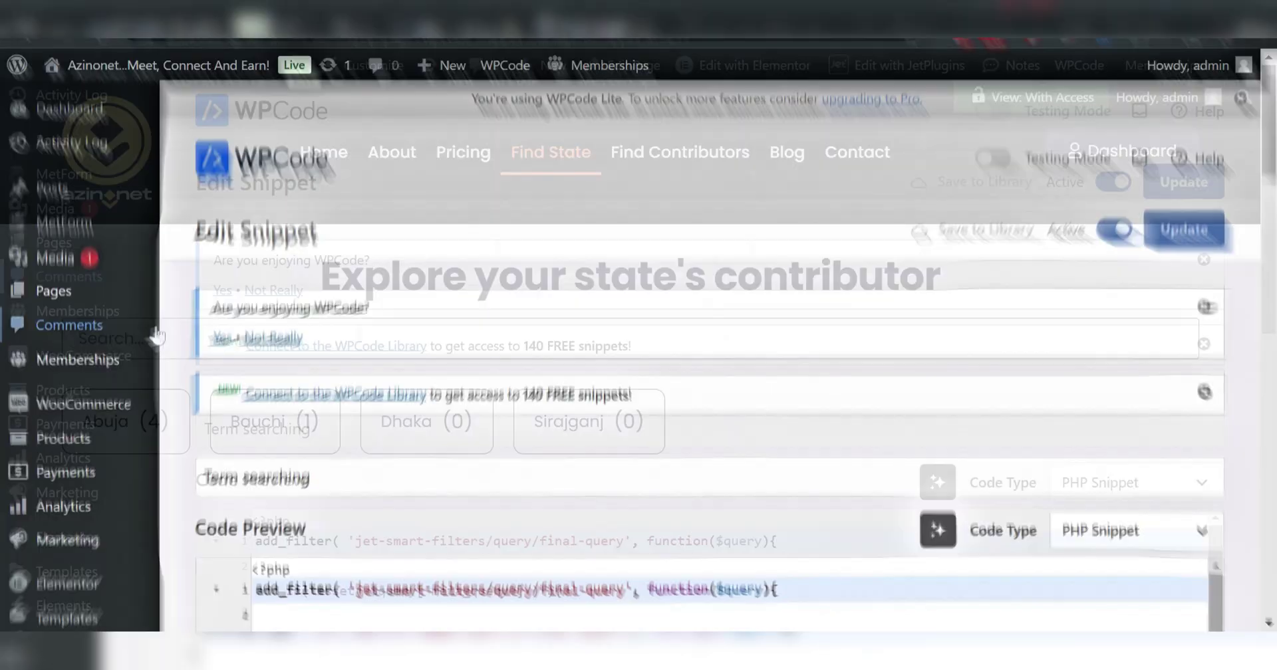
- Examine the "Term searching" PHP snippet, focusing on the _search_by_term_name key and the line assigning the search value
scroll(71, 413, down, 8)
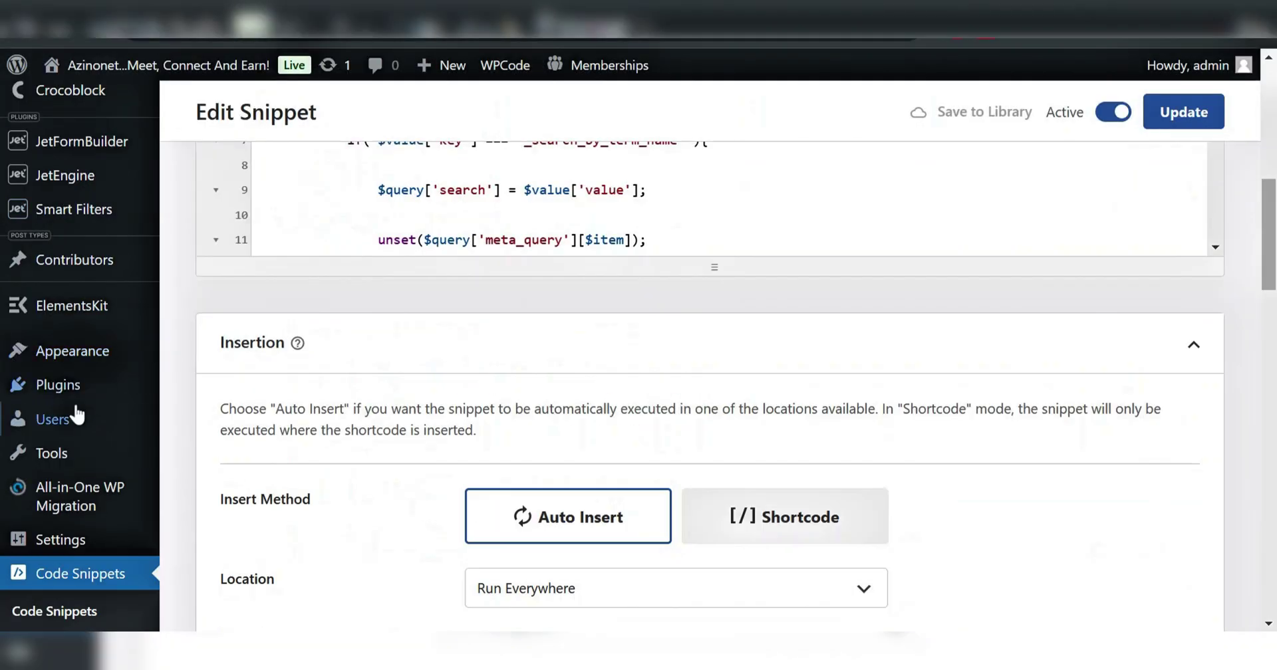
scroll(85, 338, up, 6)
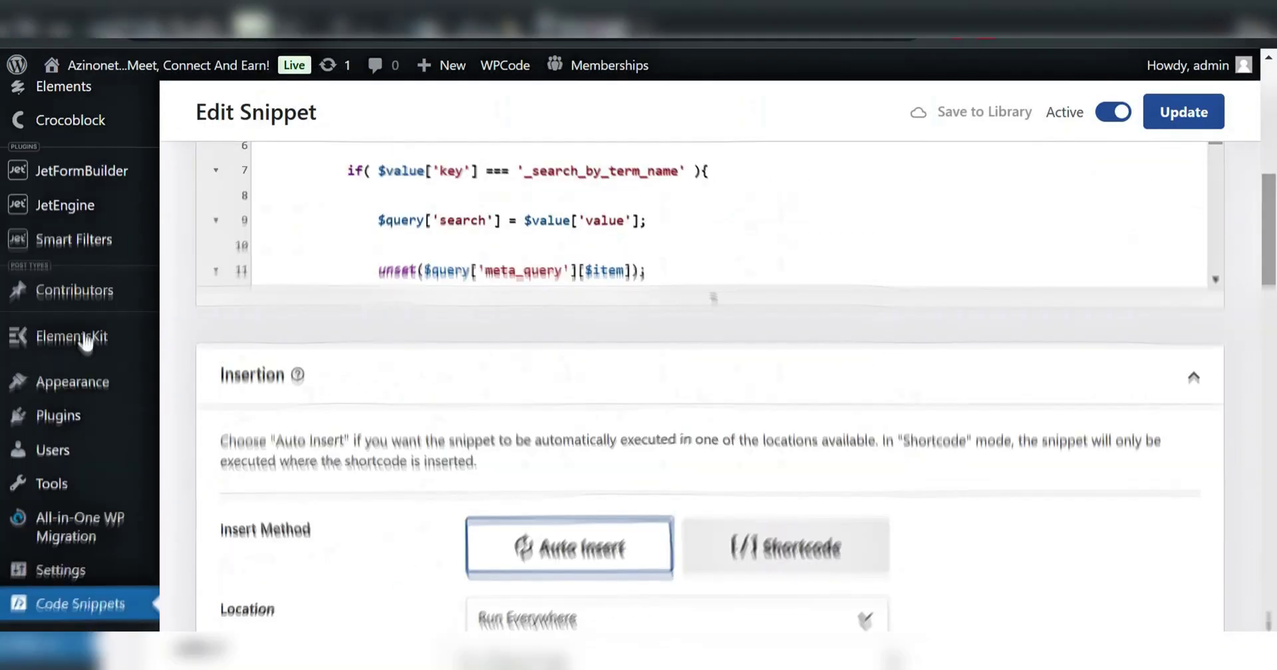
scroll(87, 340, down, 3)
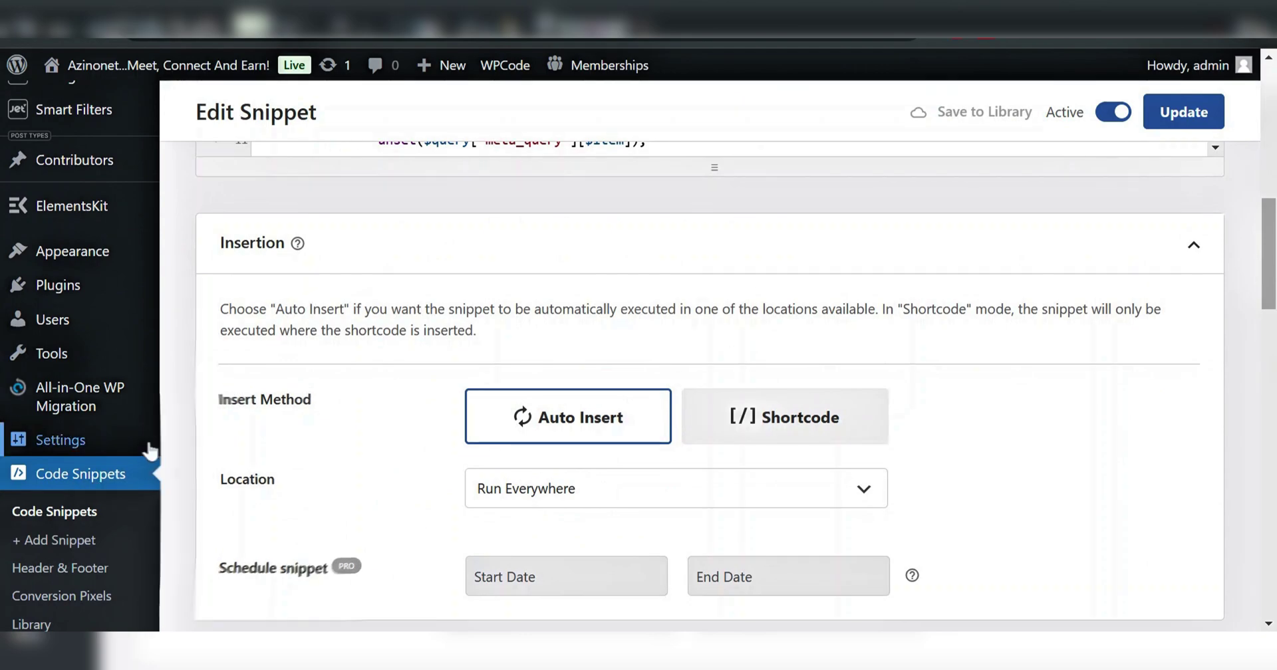
scroll(436, 397, up, 8)
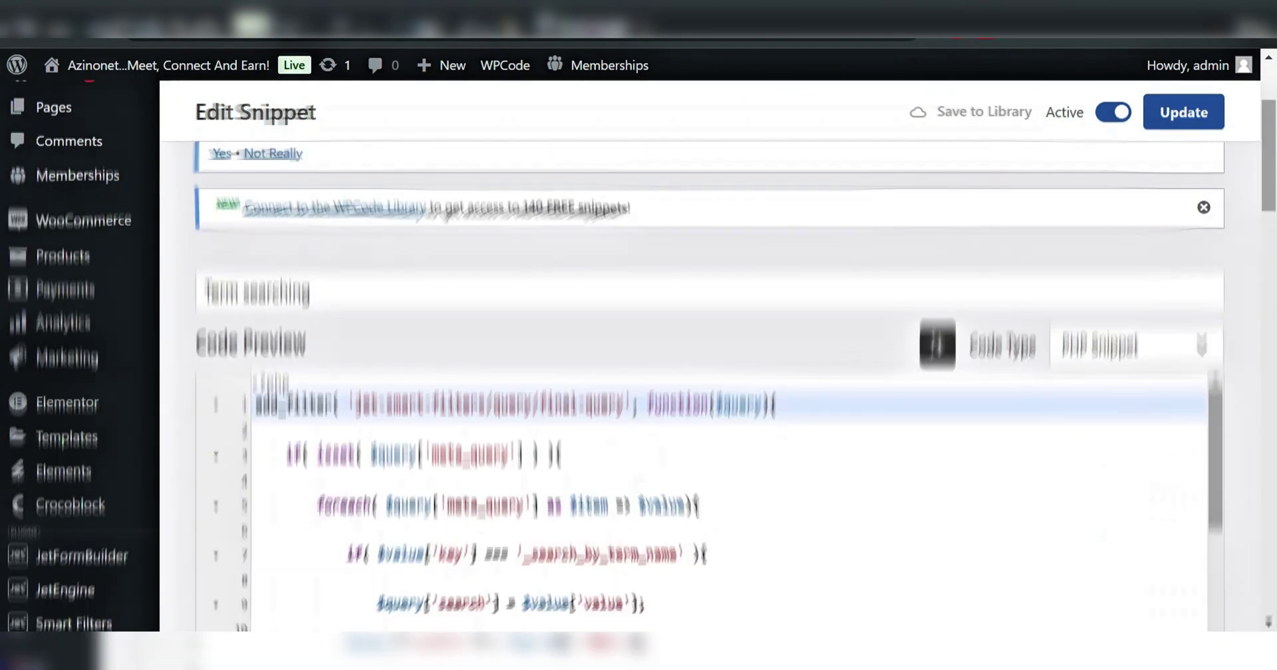
scroll(346, 350, down, 3)
scroll(1081, 346, up, 3)
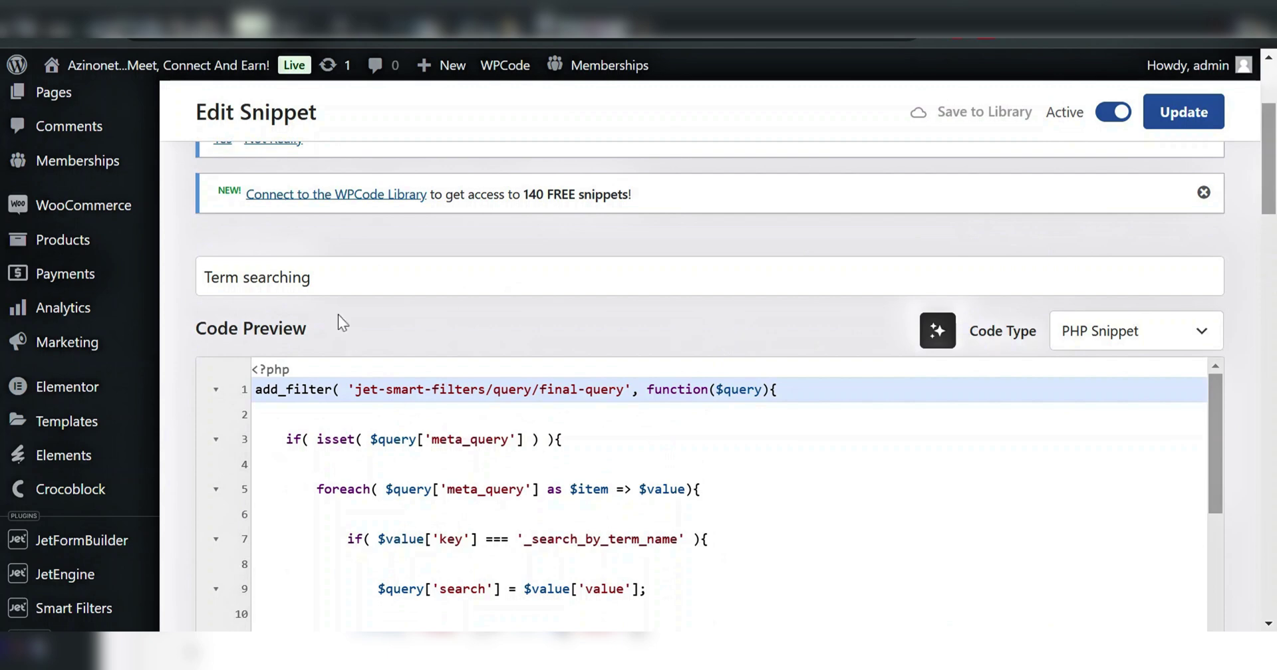
scroll(508, 345, down, 2)
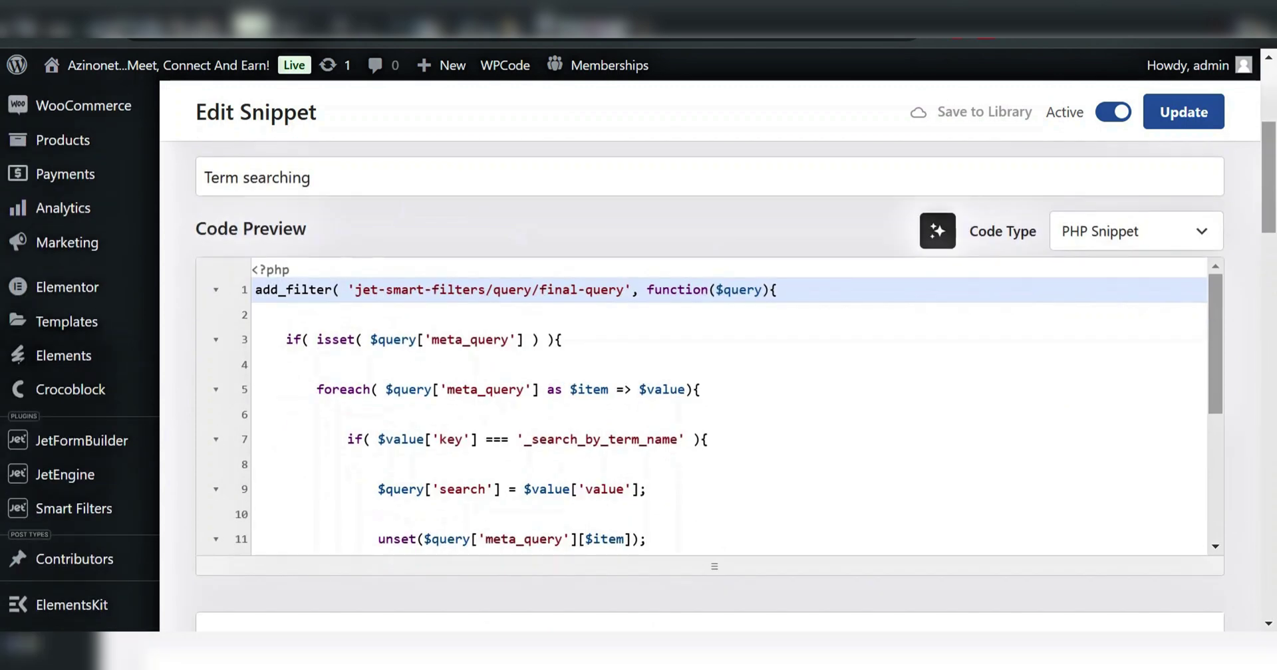
double_click(601, 439)
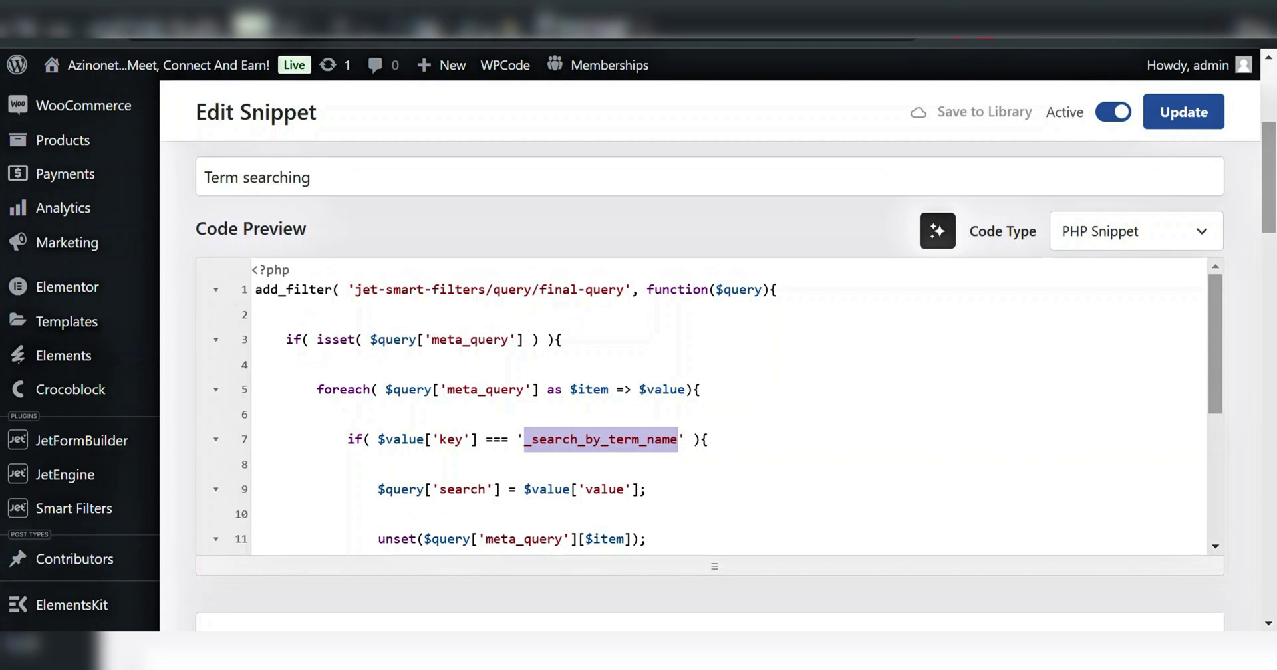
click(599, 489)
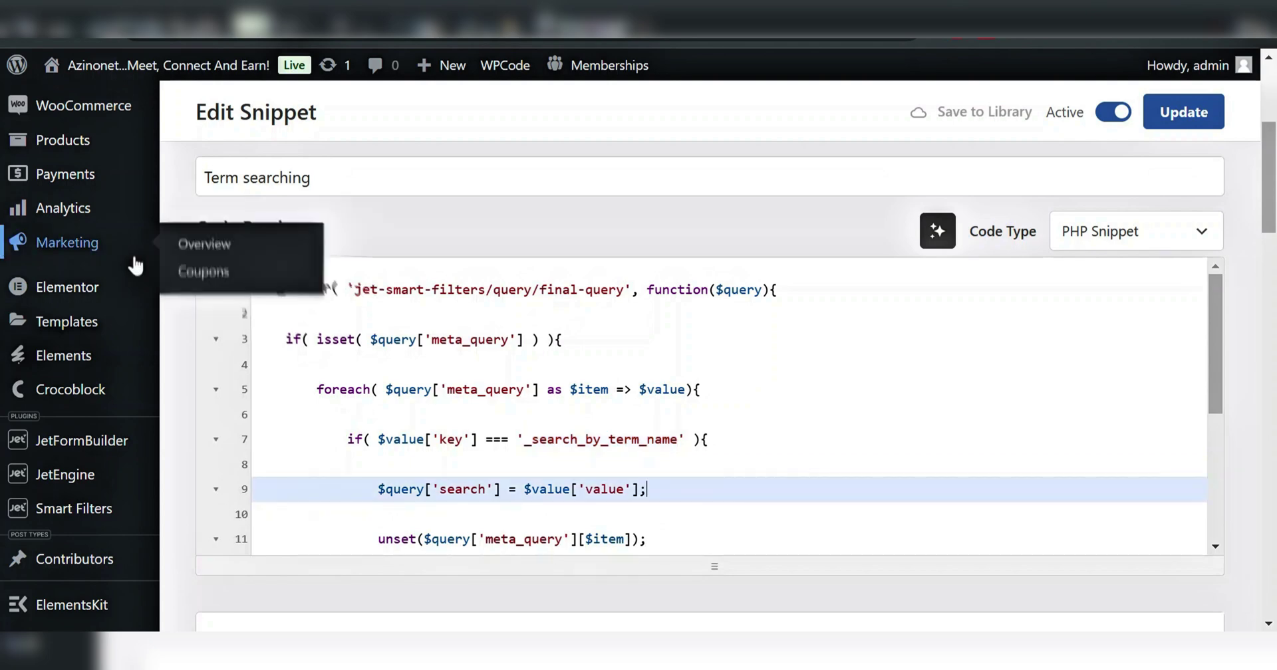
- View the general settings of the Filter Taxonomy query in the JetEngine Query Builder
mouse_move(71, 507)
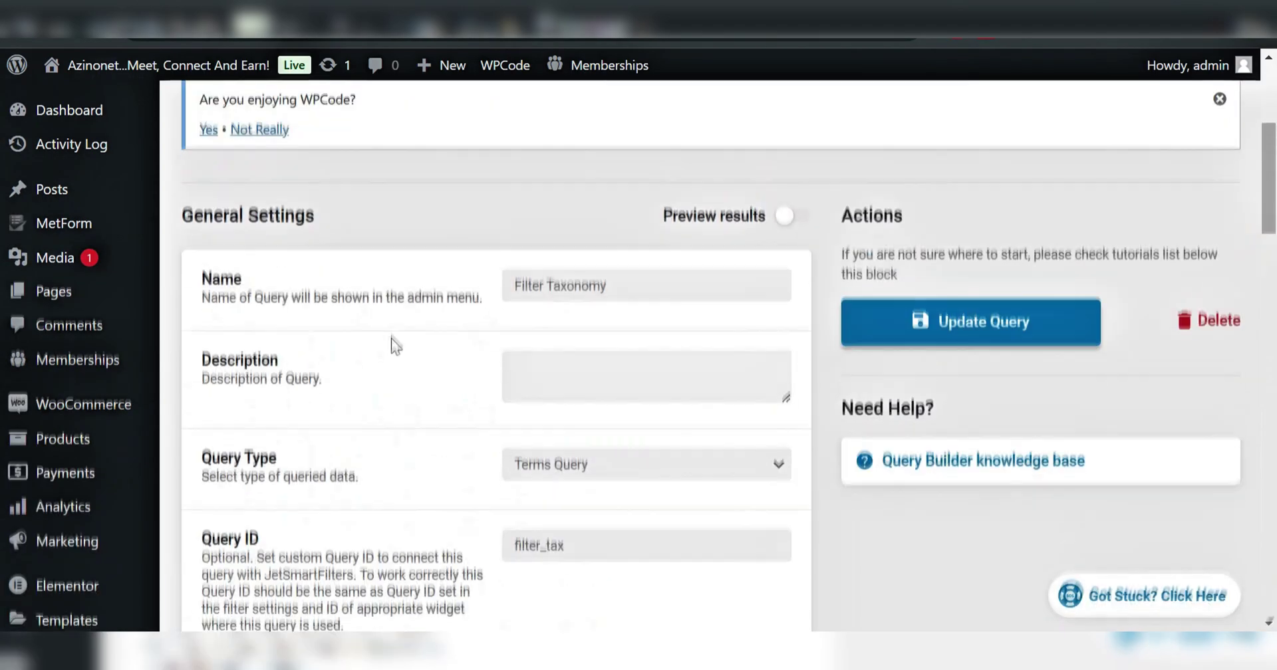
scroll(392, 343, up, 5)
scroll(381, 347, down, 3)
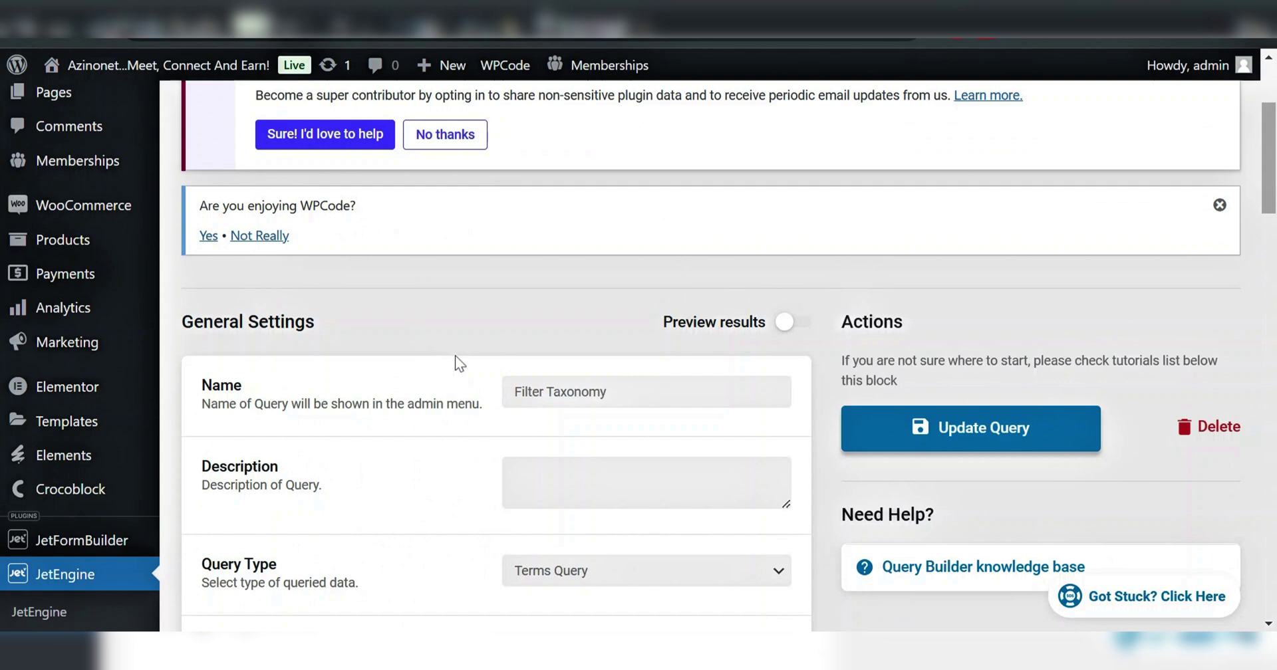
scroll(455, 357, down, 2)
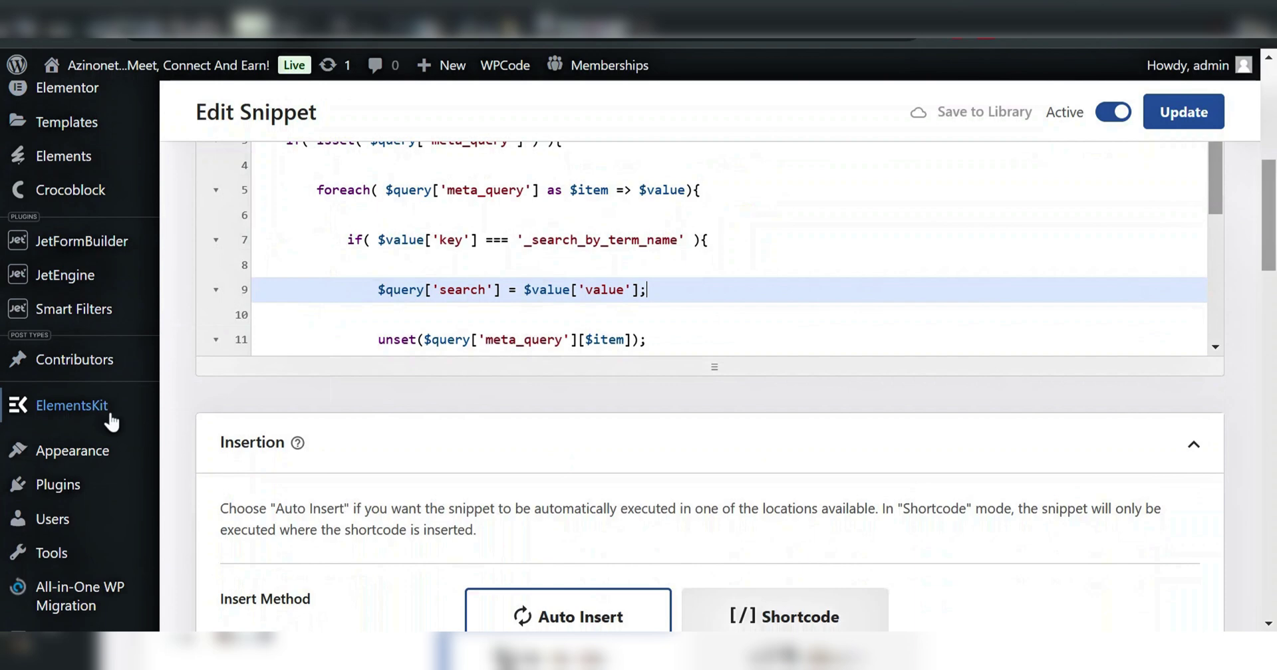
- Open the State taxonomy of the Contributors post type
mouse_move(87, 361)
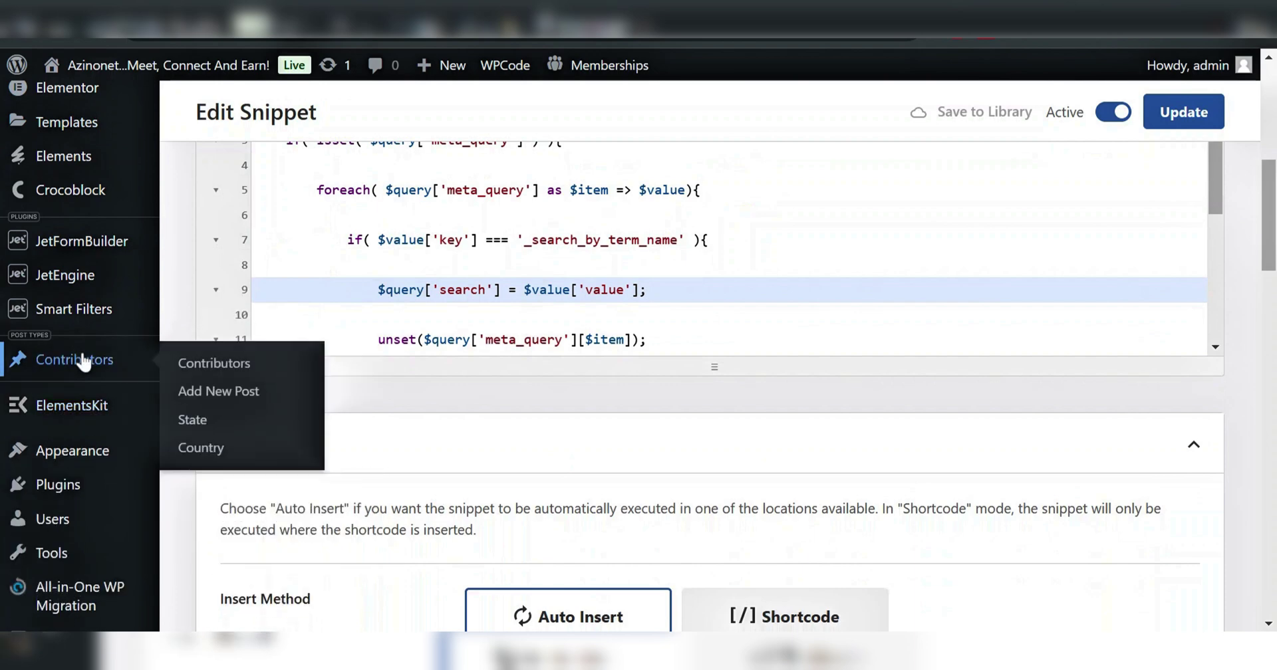
click(220, 424)
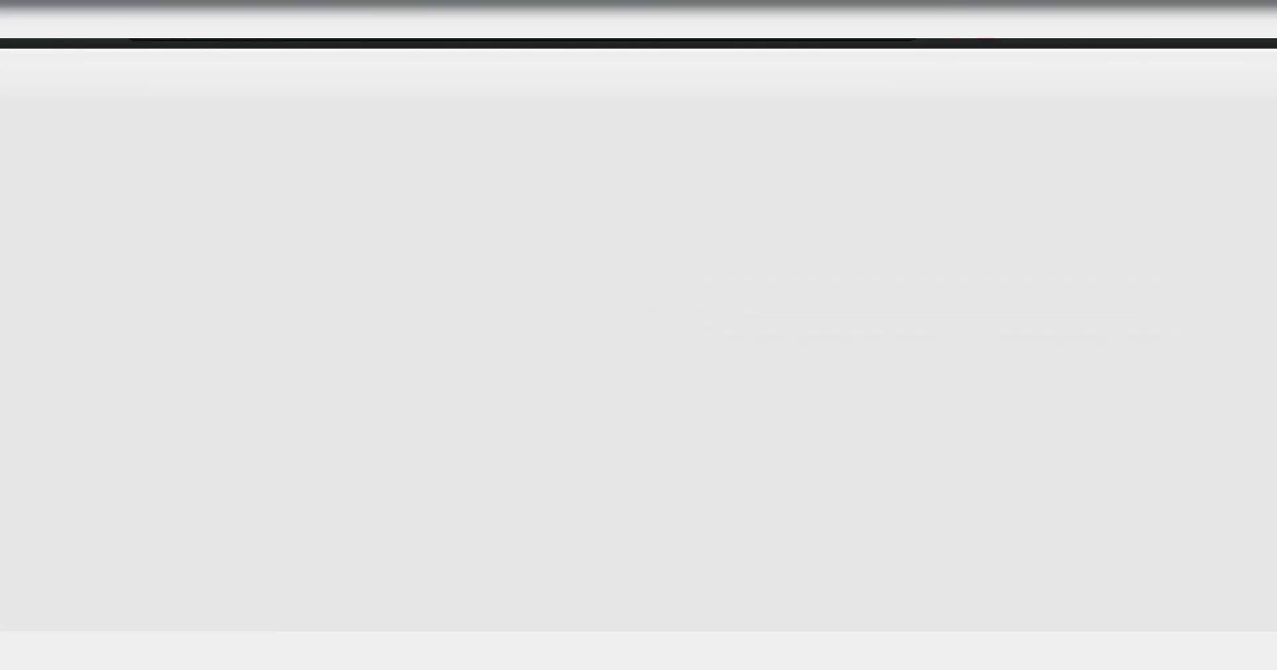
- Check the query type and the Query ID of the Filter Taxonomy query
scroll(578, 432, down, 5)
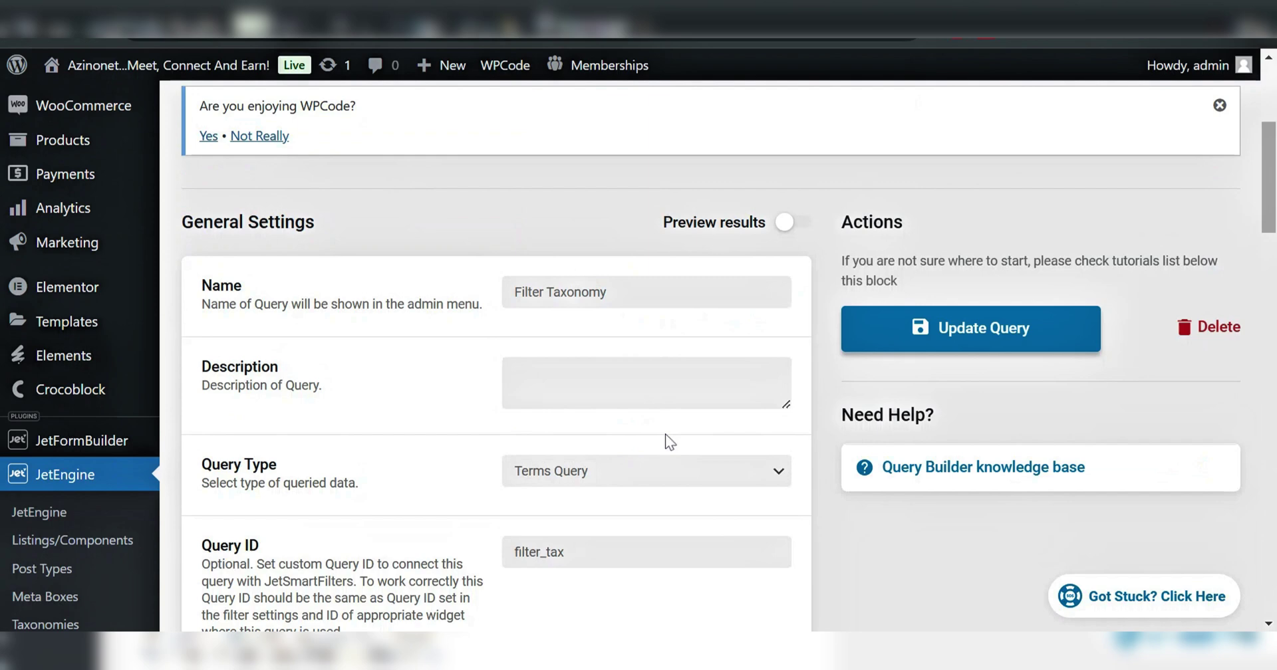
scroll(665, 434, down, 2)
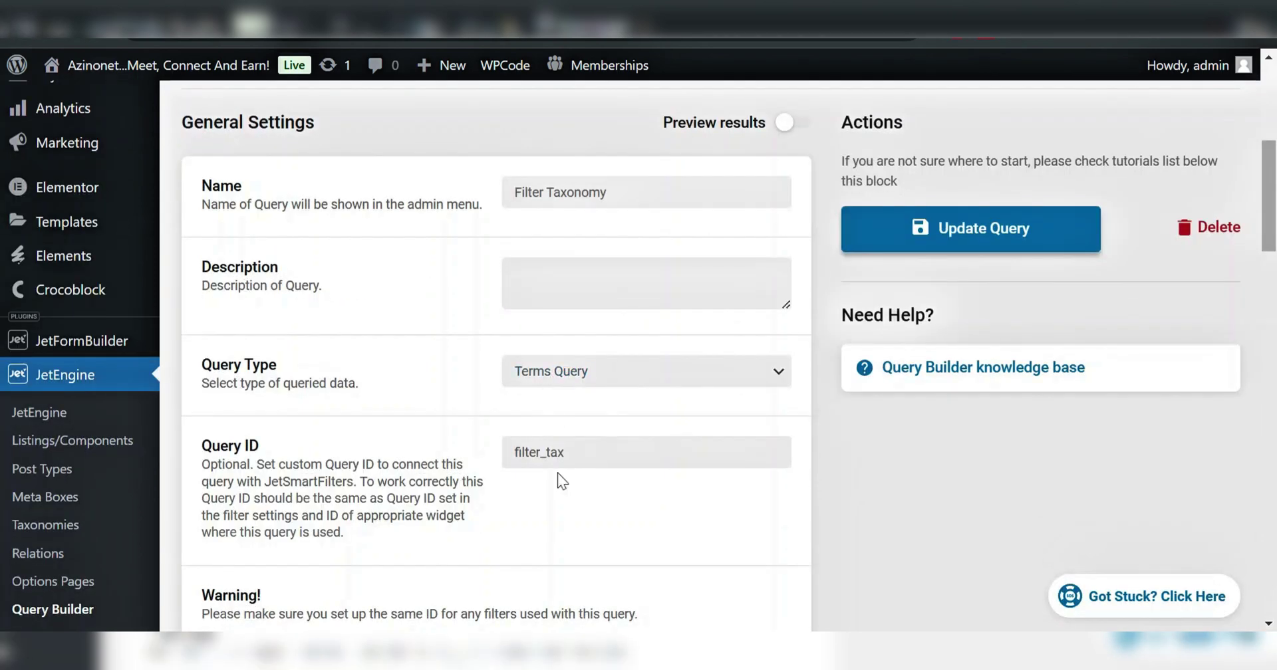
drag(577, 453, 479, 452)
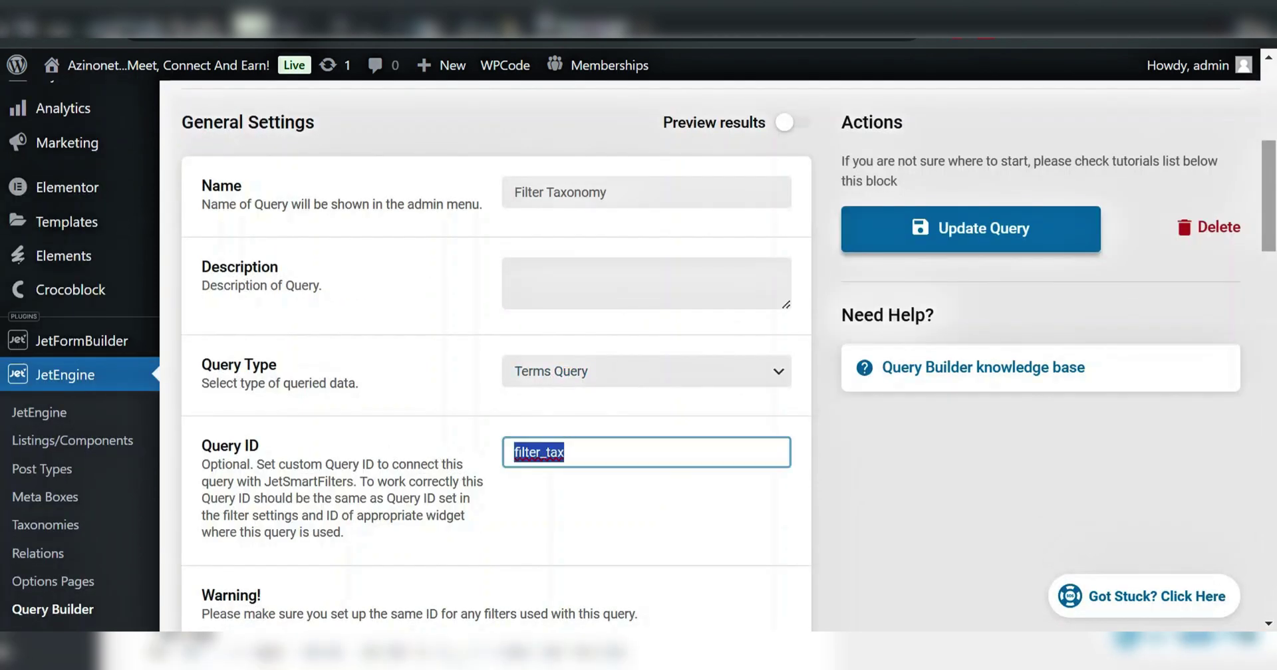
click(591, 483)
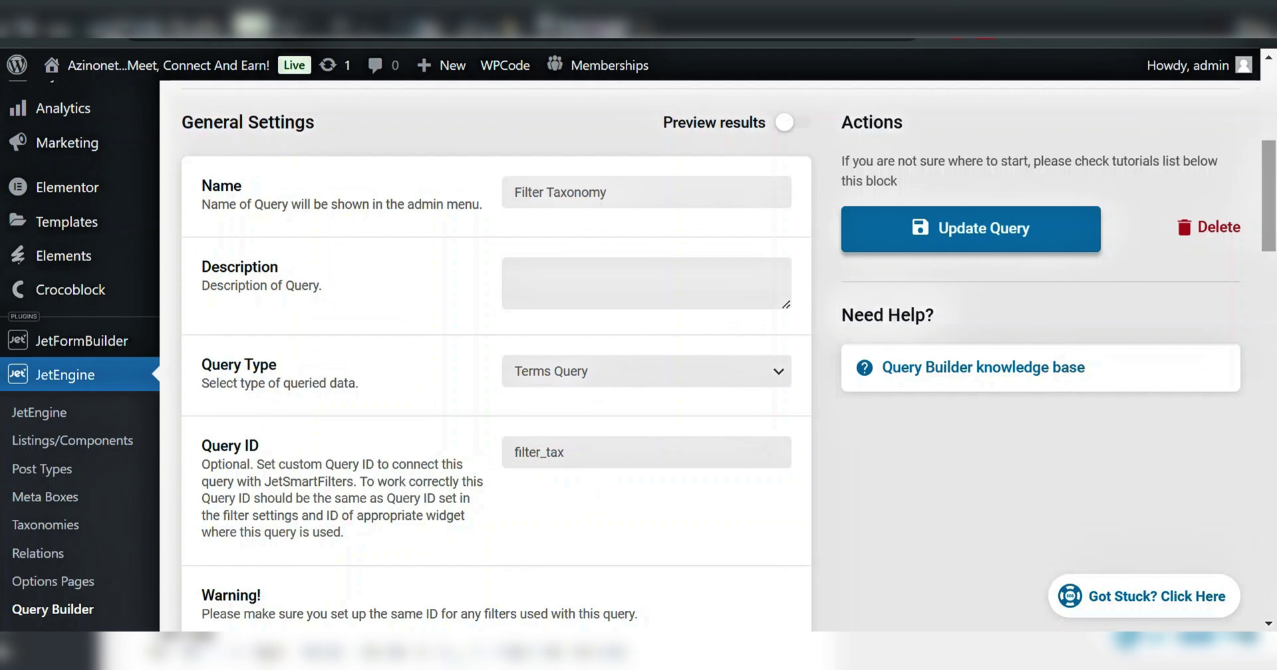
- Inspect the Terms Query section of the Filter Taxonomy query to see which taxonomy it uses
scroll(688, 278, down, 8)
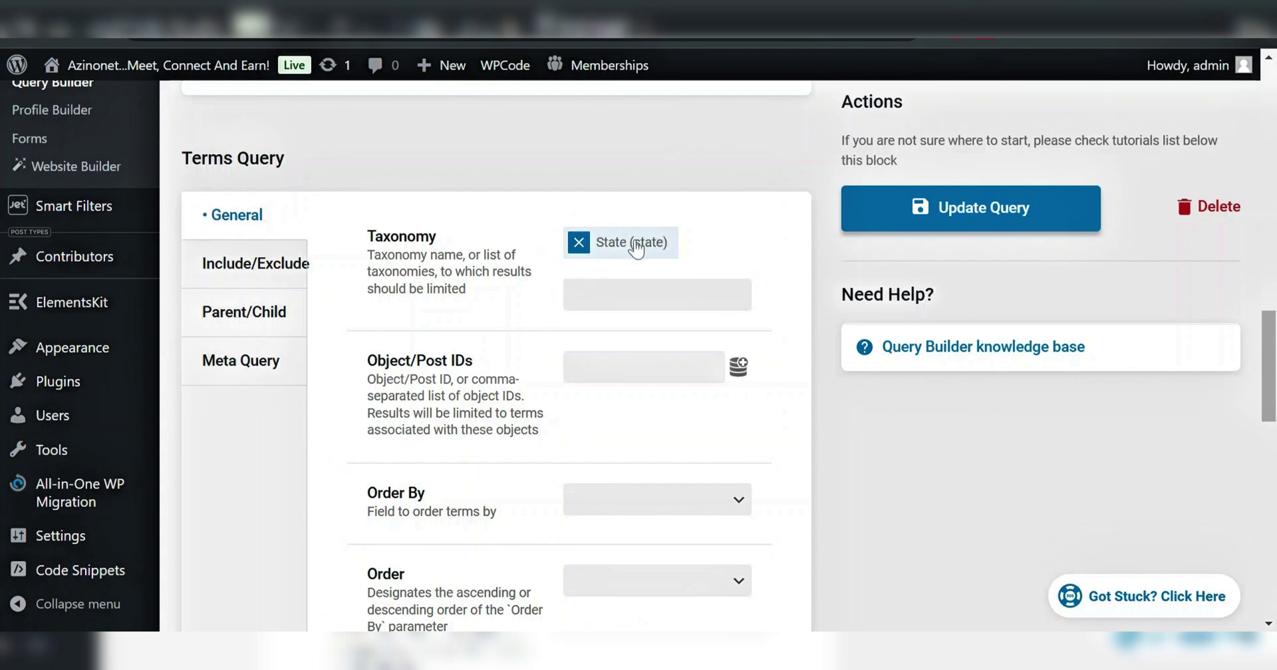
scroll(938, 359, up, 2)
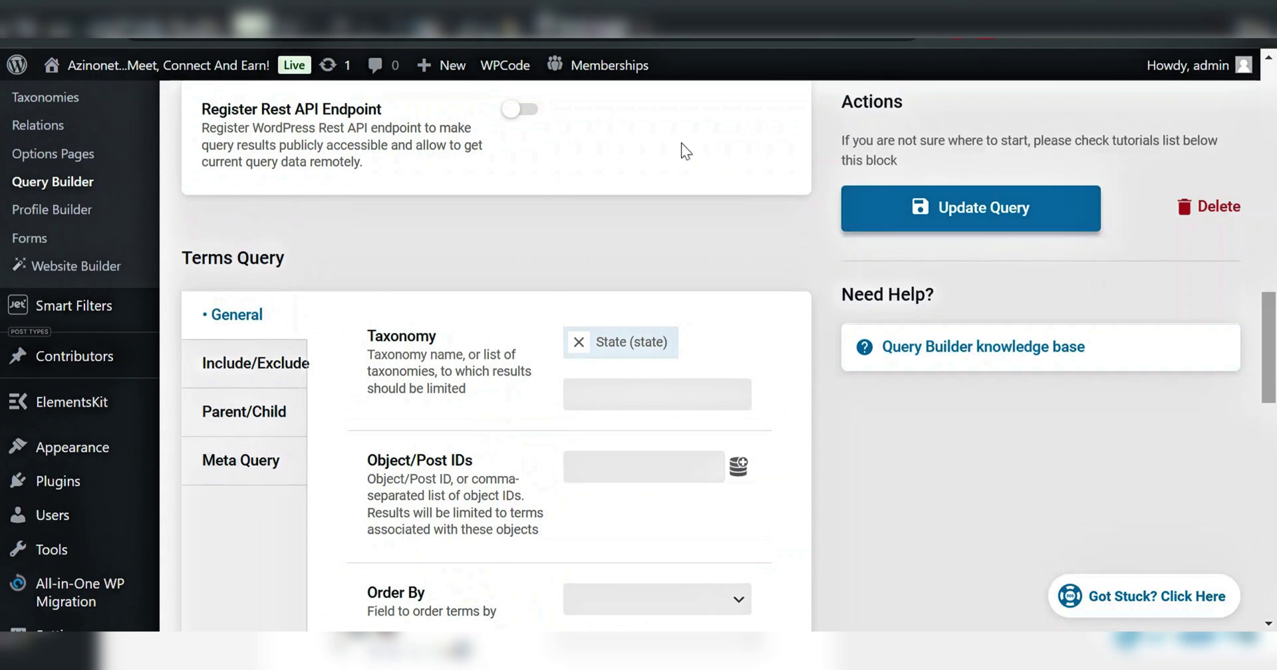
scroll(182, 412, up, 2)
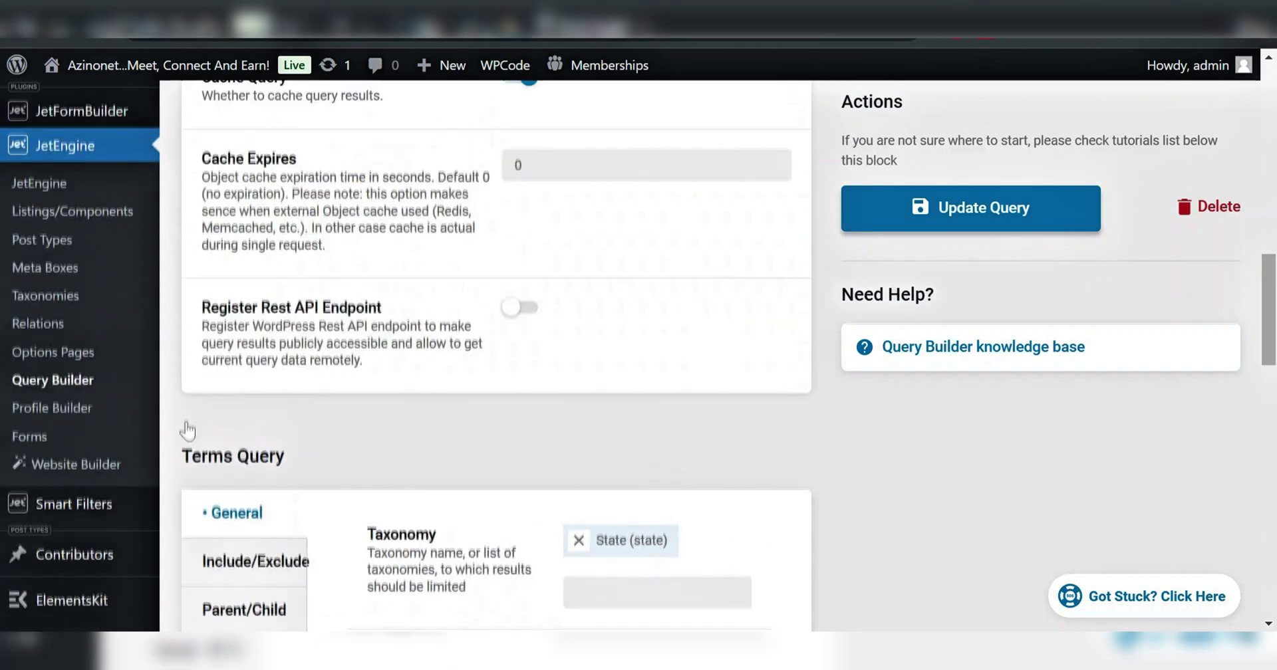
scroll(182, 405, down, 2)
- Check the filter type and the name of the "Terms search by filter" smart filter
mouse_move(83, 311)
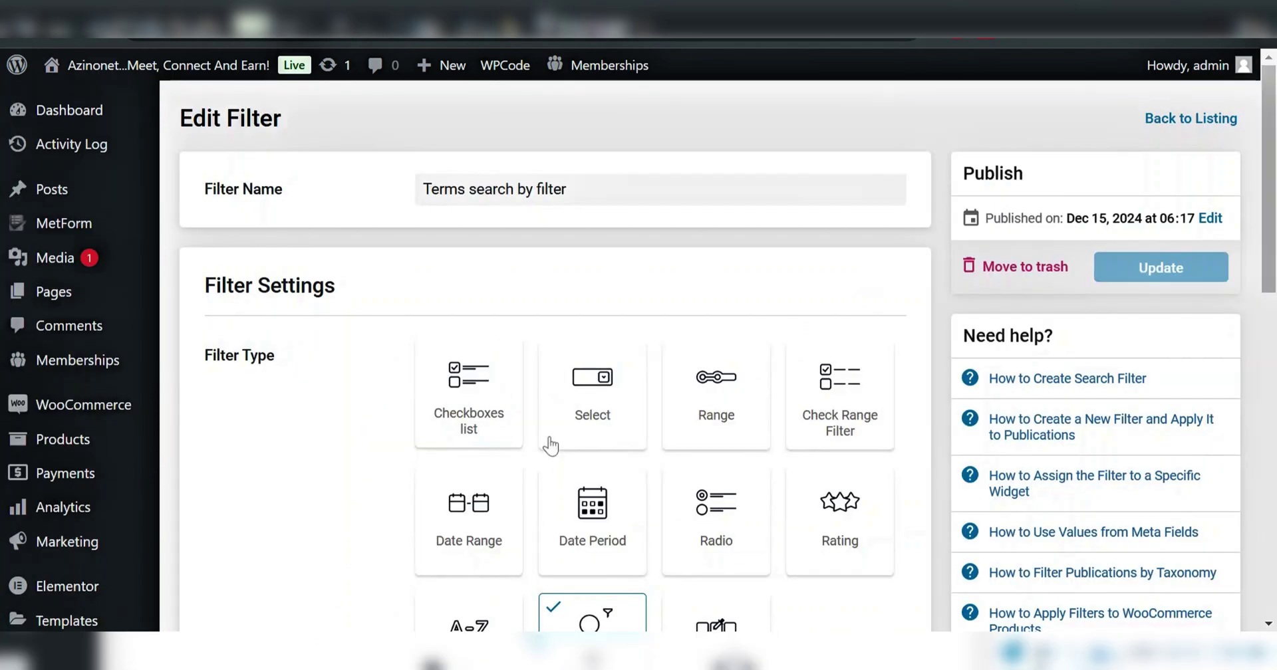
scroll(519, 363, down, 5)
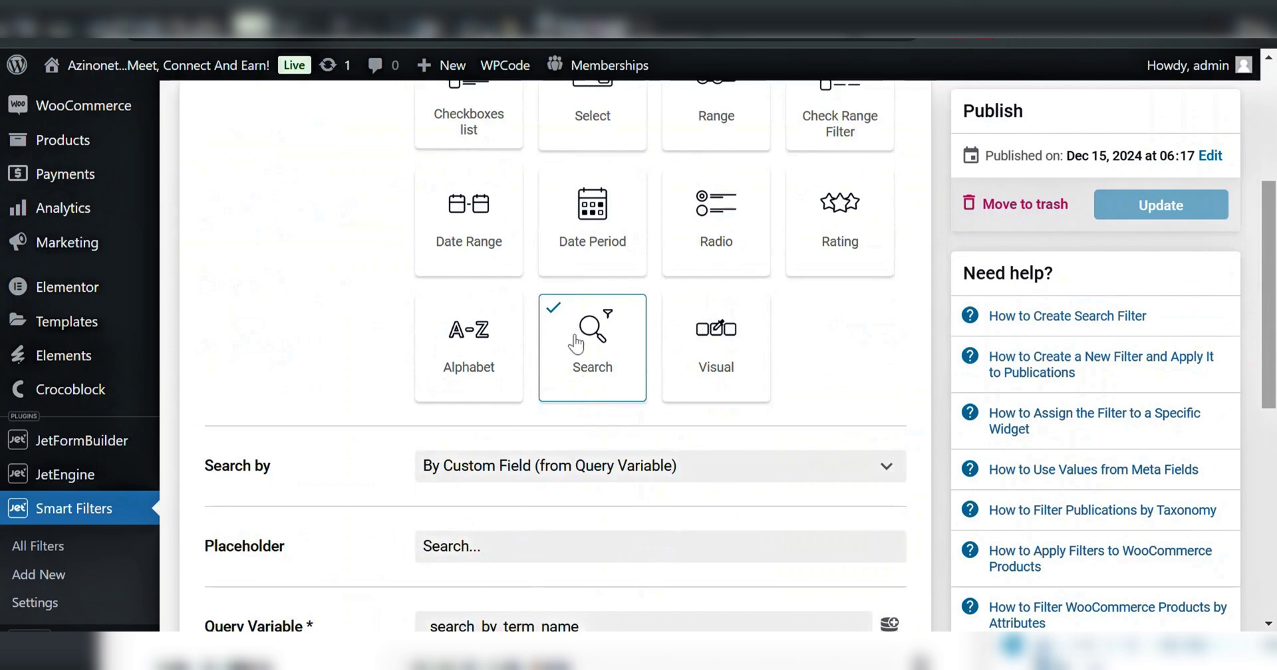
scroll(532, 203, up, 5)
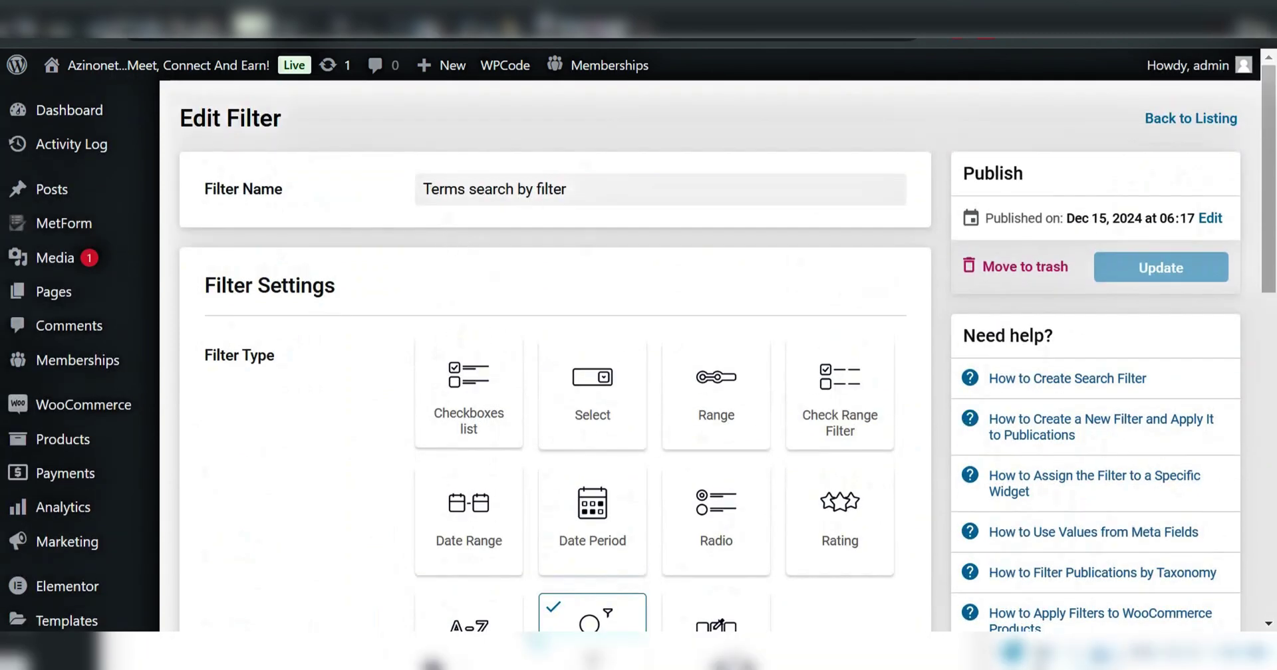
drag(566, 189, 423, 190)
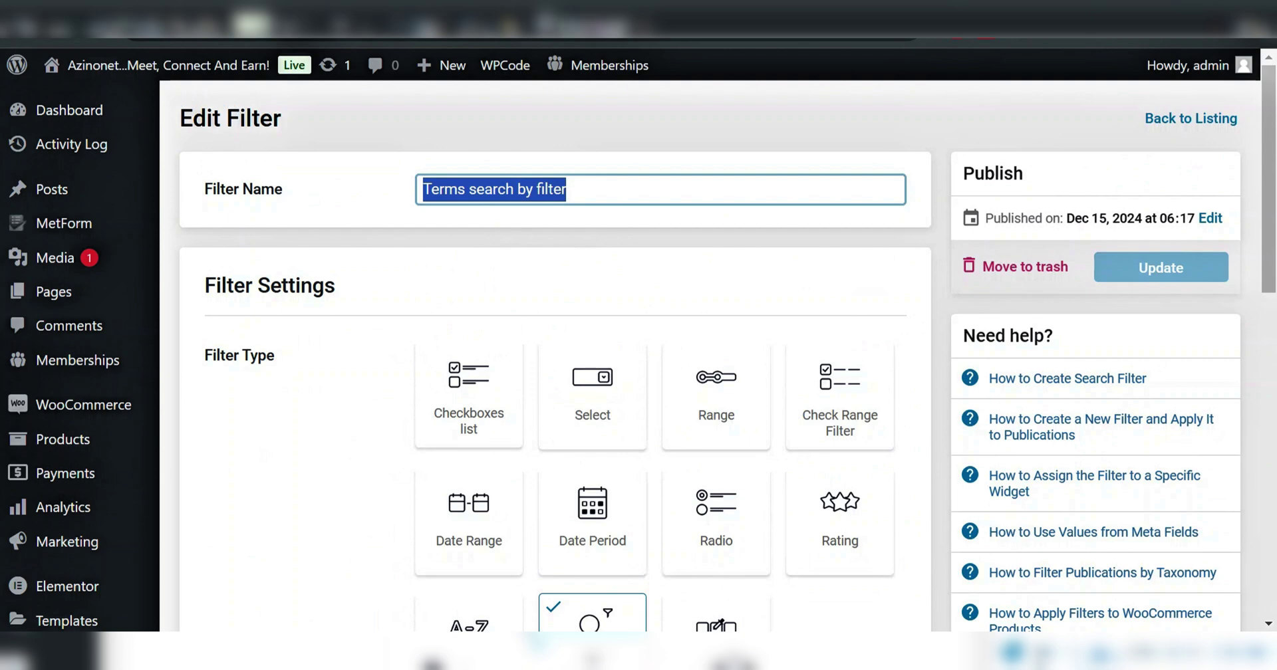
- Review the filter's Search by options, keeping By Custom Field (from Query Variable), and inspect its query variable and labels
scroll(532, 333, down, 8)
click(508, 168)
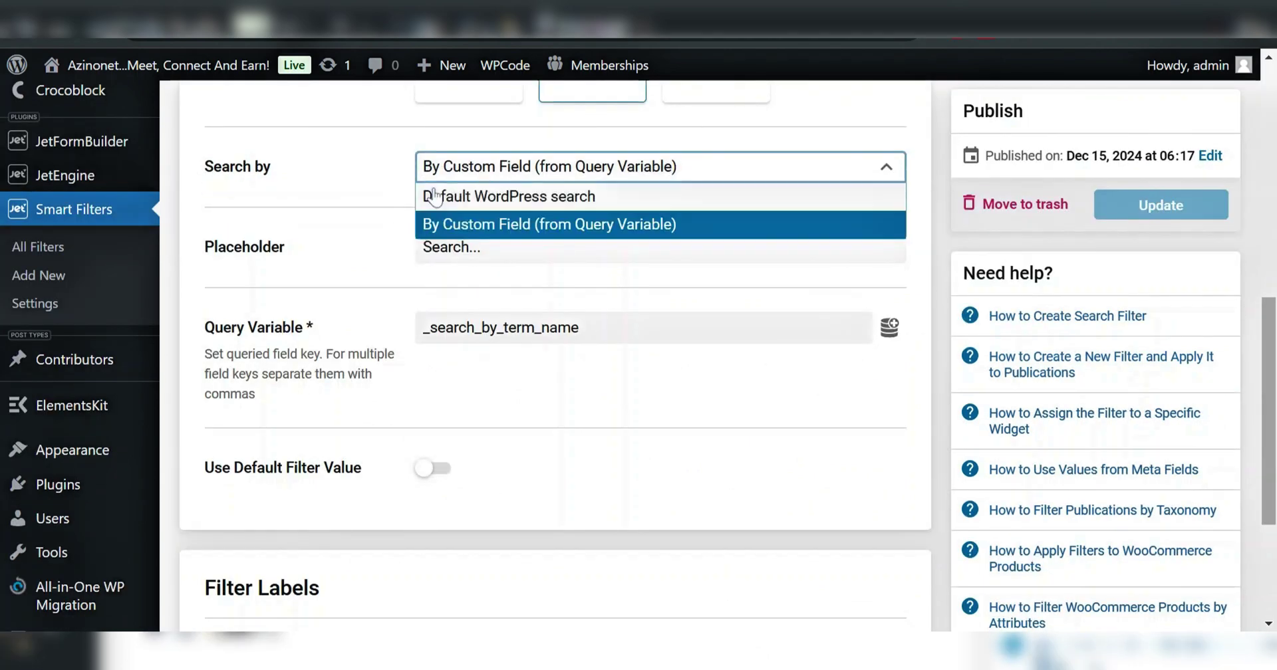
click(525, 226)
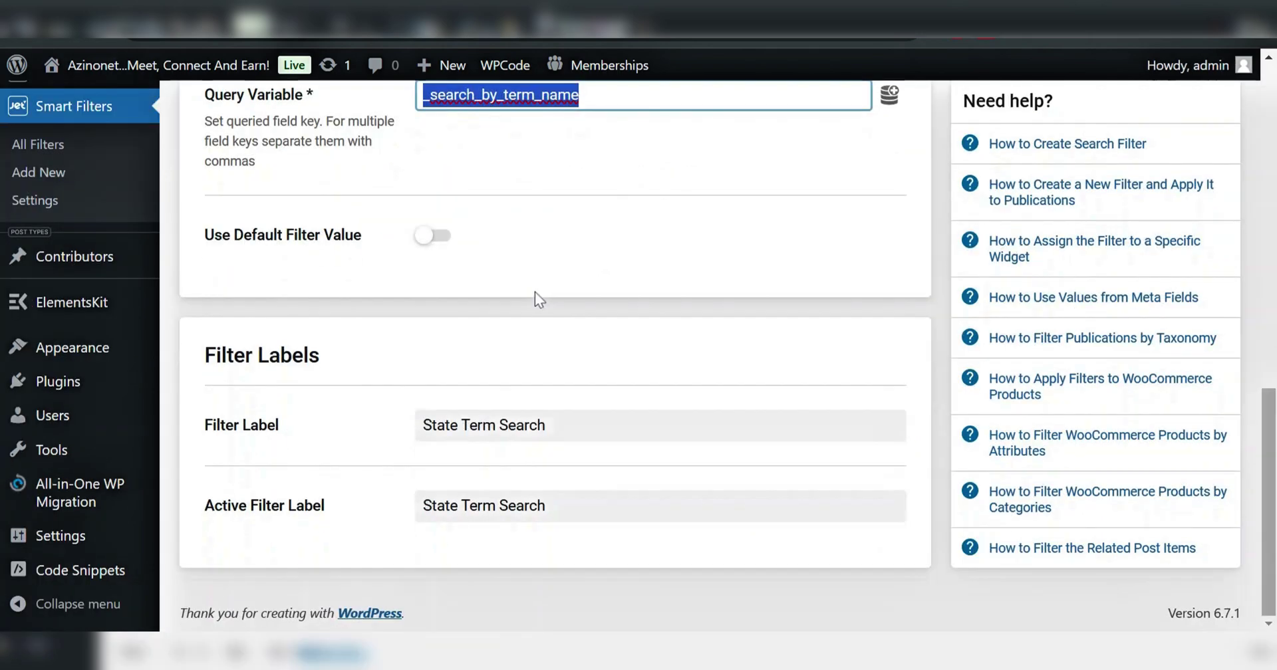
scroll(536, 294, up, 5)
scroll(769, 433, up, 2)
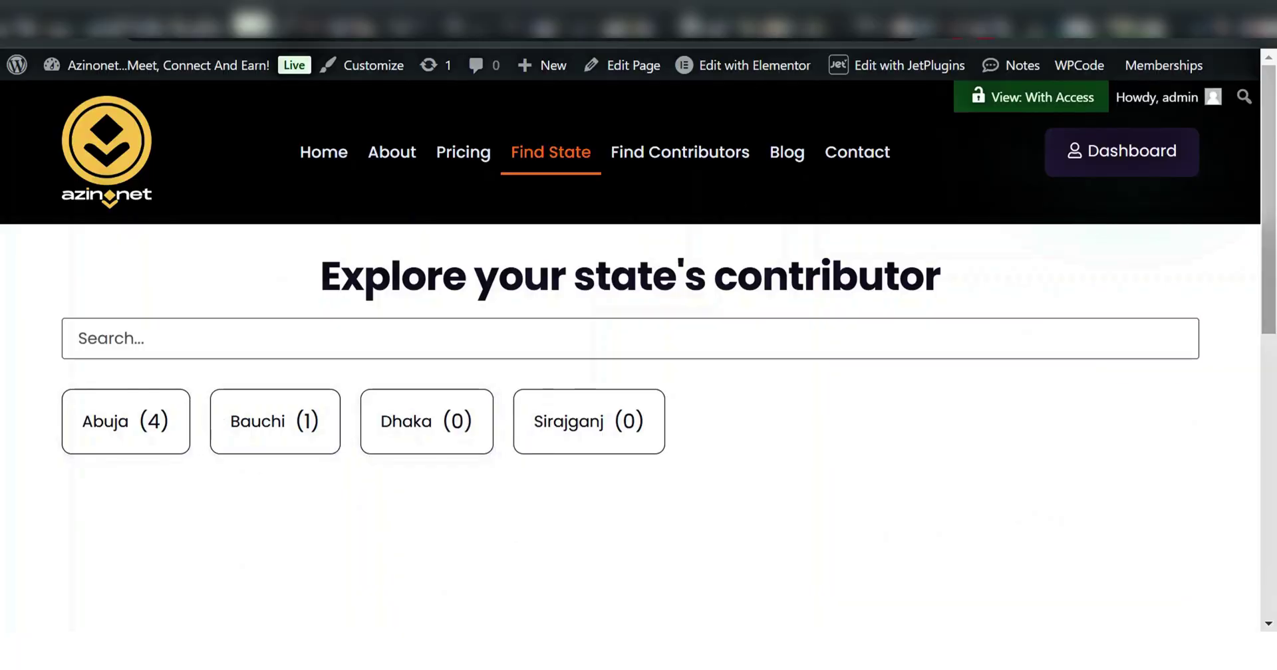
- Open the Listing Grid's content settings in the State Explore page editor and review its listing, column and post options
click(79, 339)
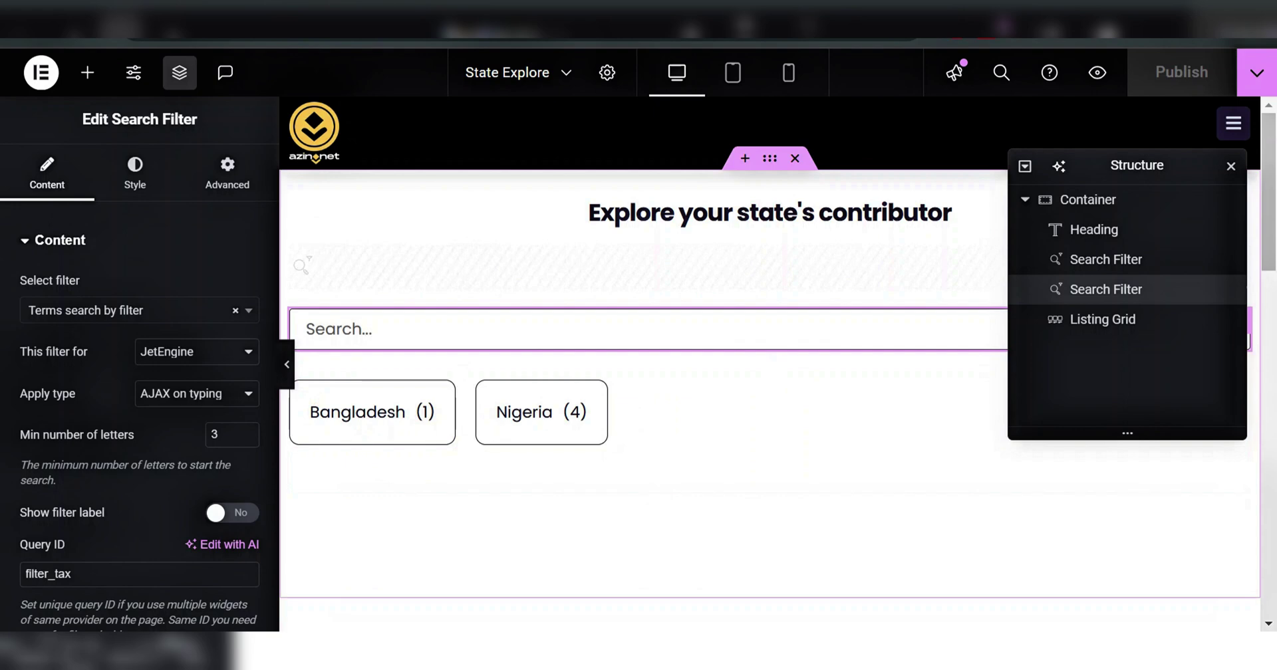
click(1102, 319)
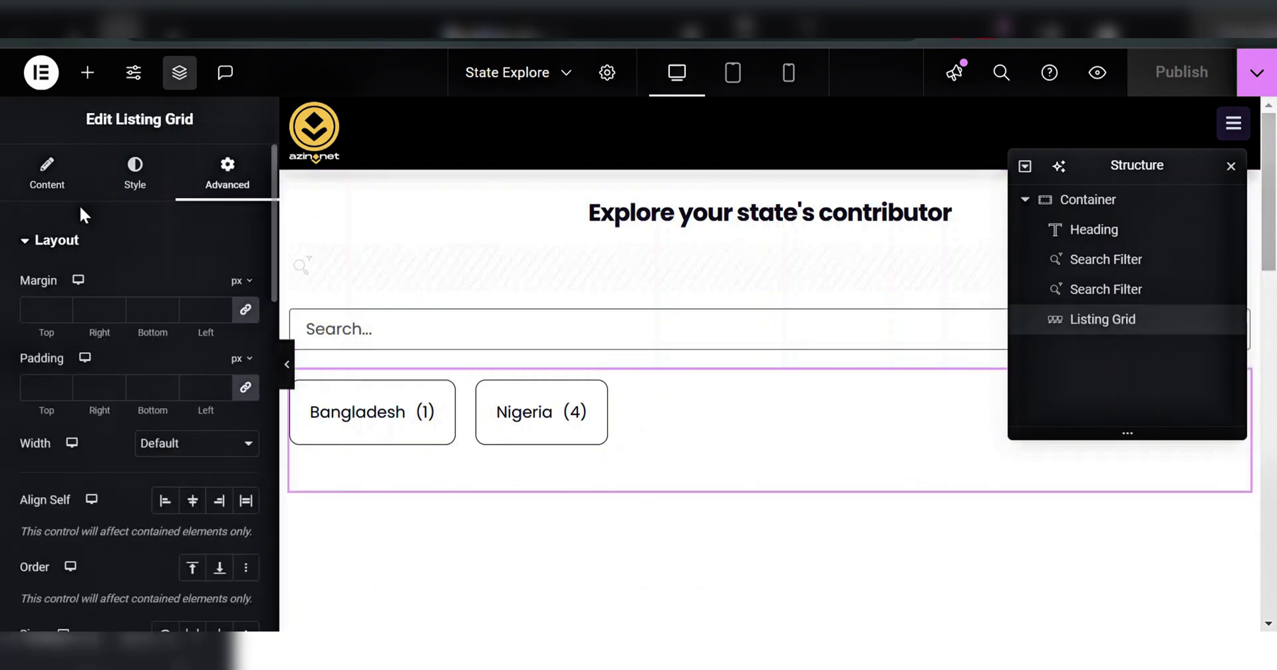
click(46, 174)
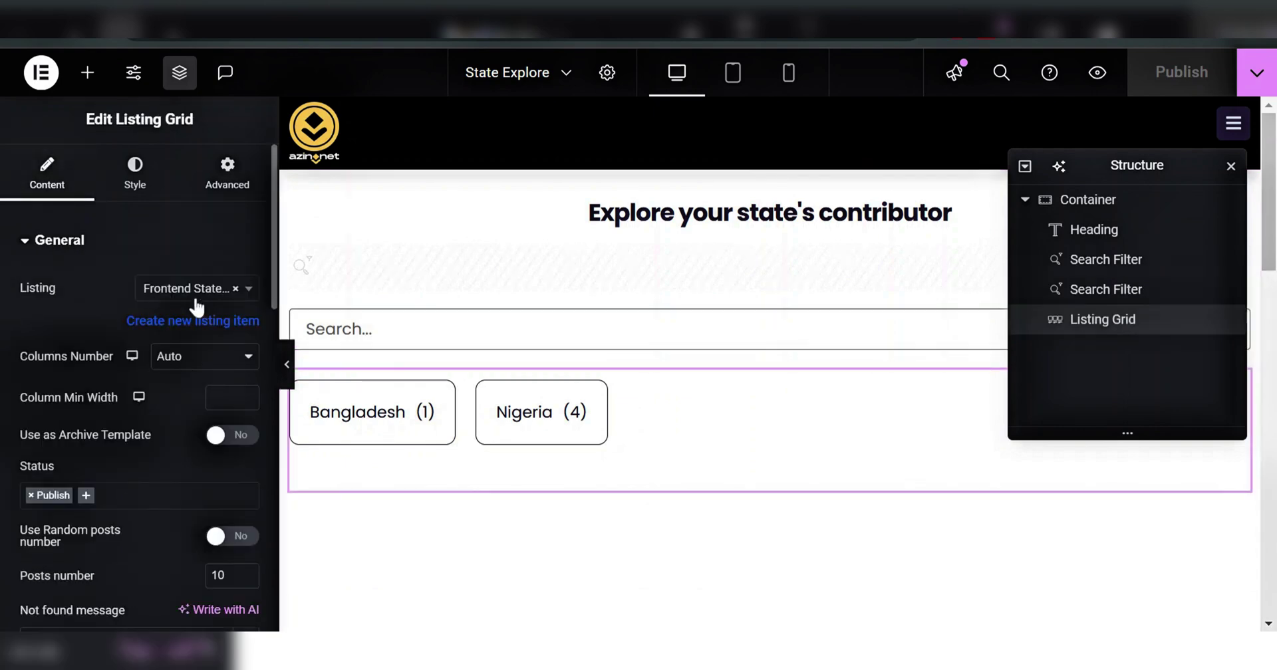
scroll(206, 362, down, 10)
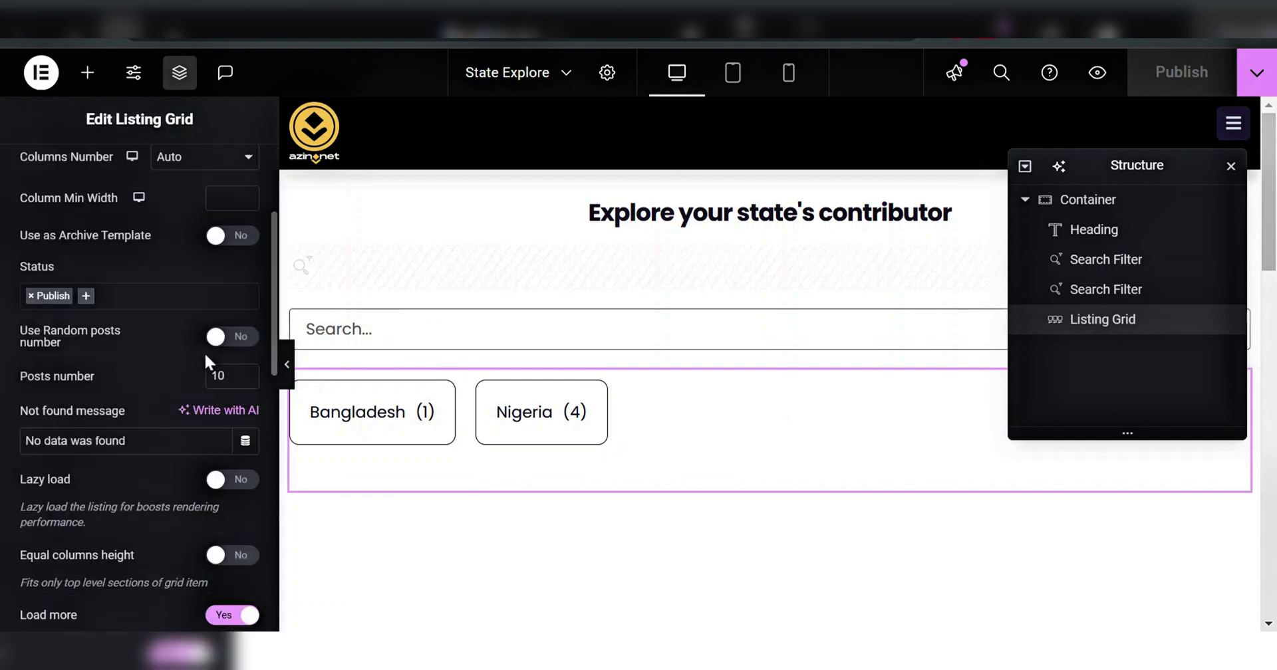
scroll(203, 359, down, 4)
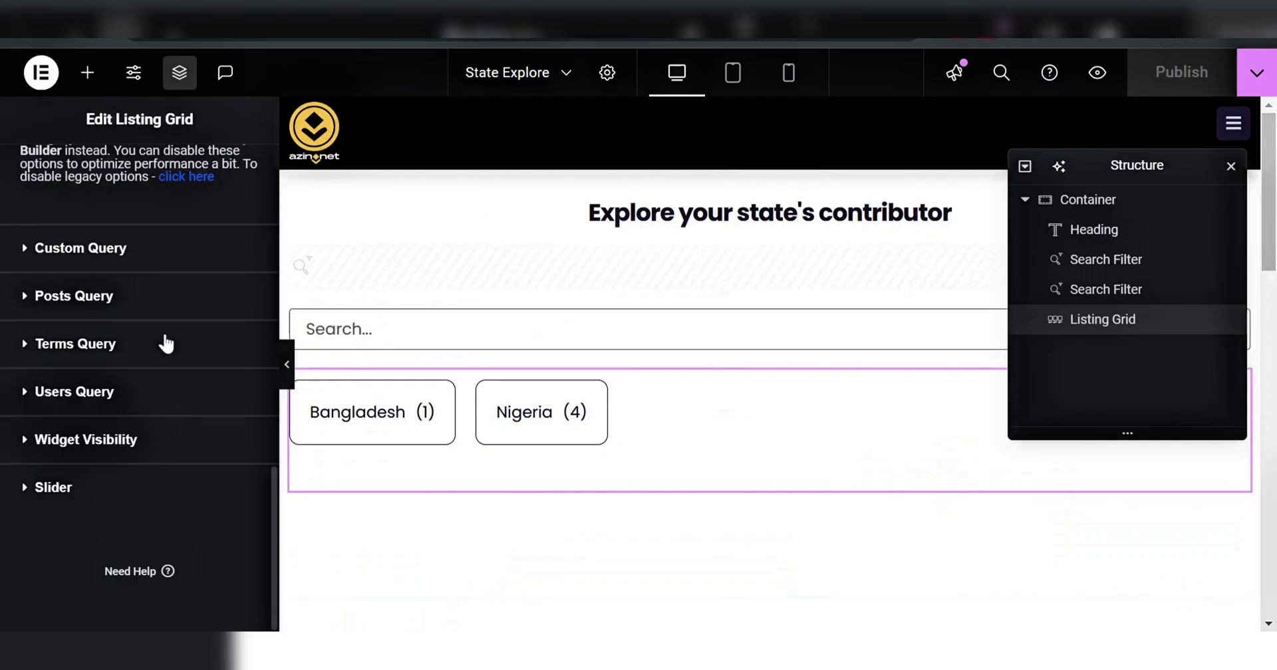
- Review the Listing Grid's custom query choices, keeping Filter Taxonomy, and return to its general settings
click(120, 246)
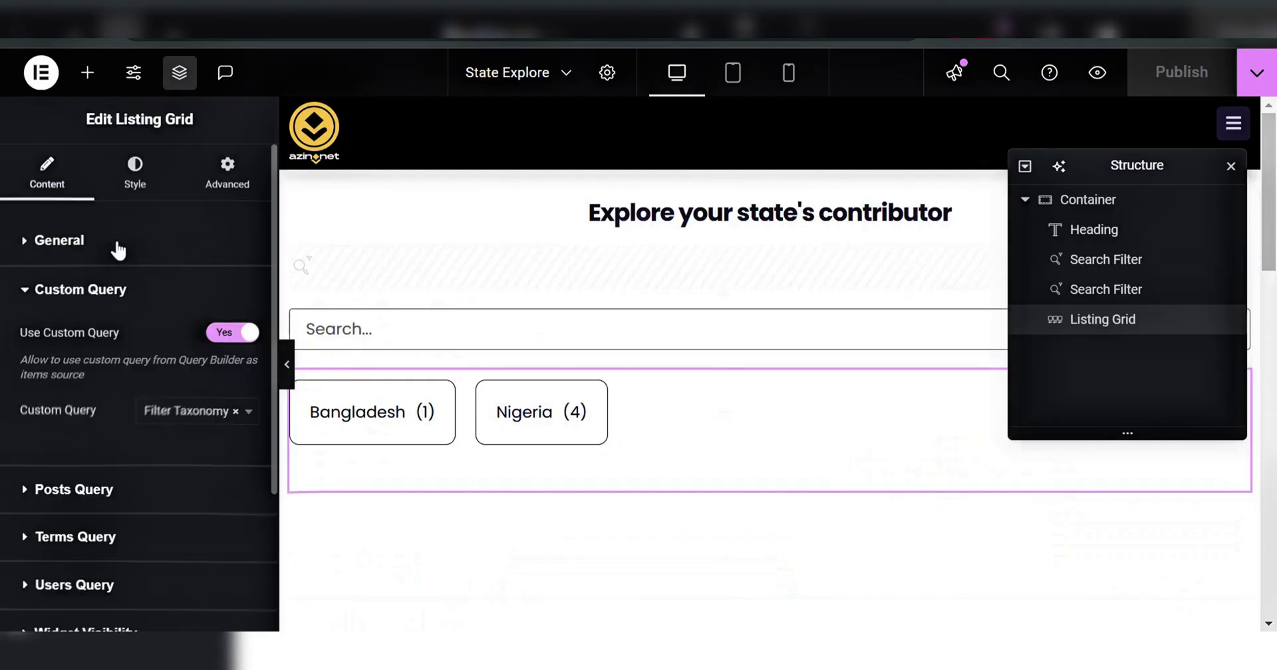
click(185, 415)
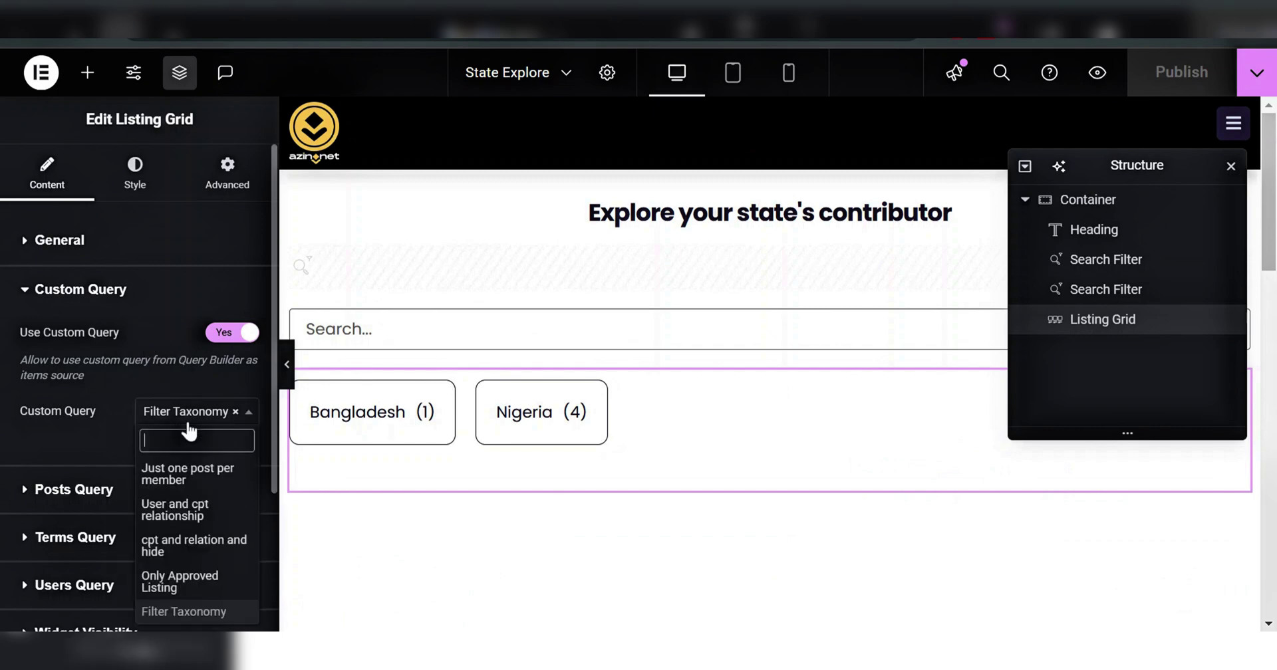
click(85, 449)
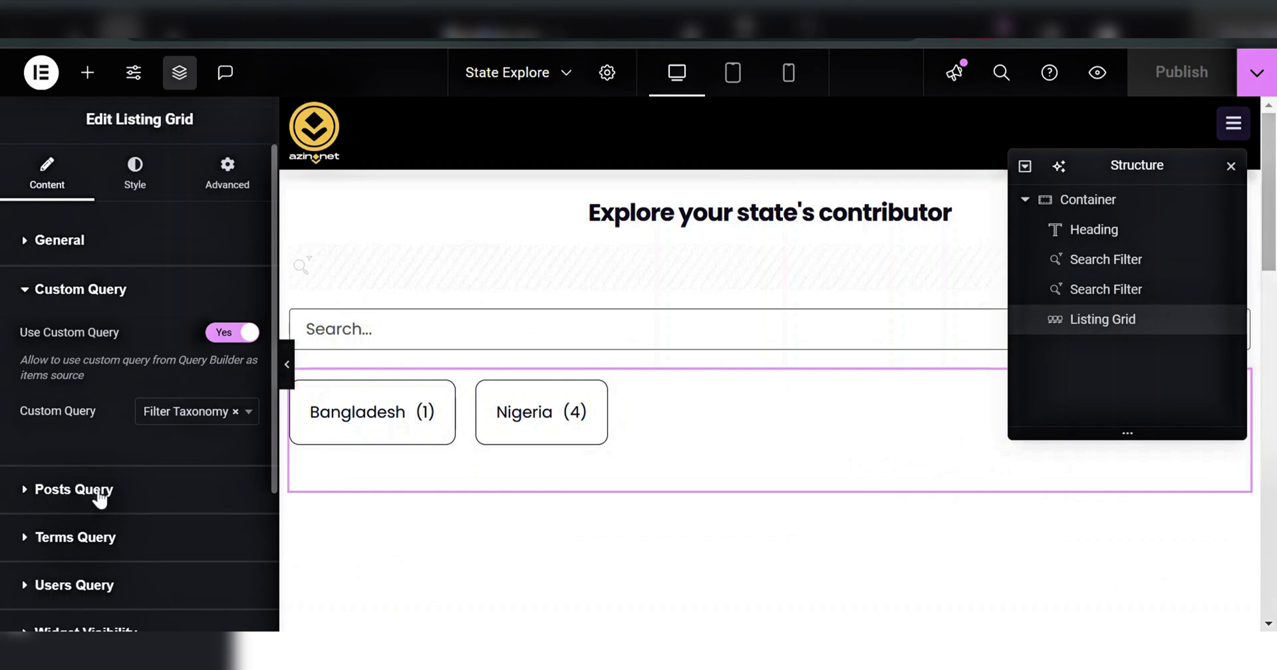
click(60, 245)
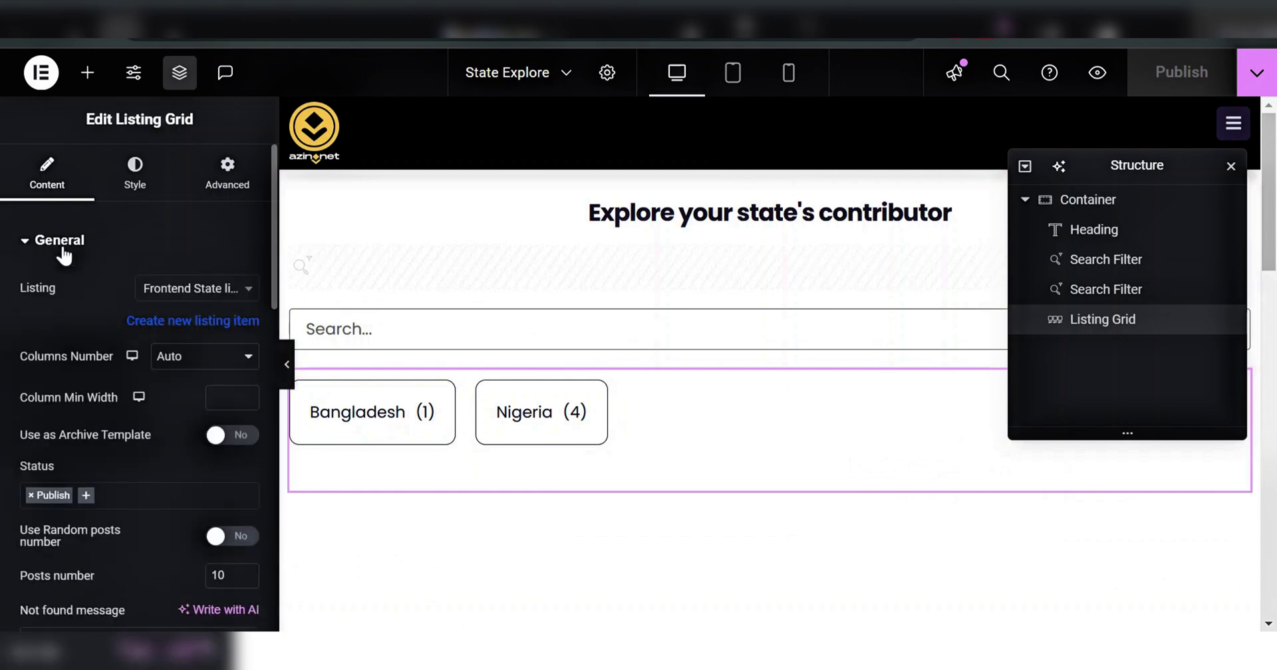
- Check the CSS ID in the Listing Grid's advanced settings
click(225, 194)
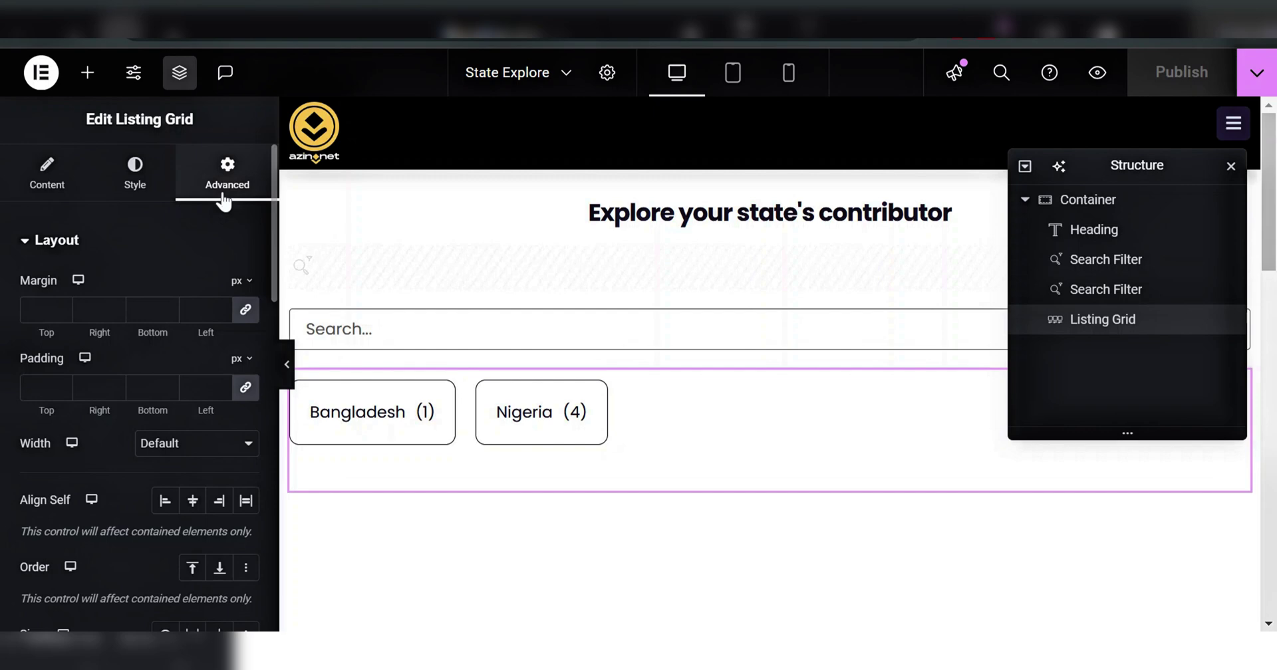
scroll(224, 201, down, 7)
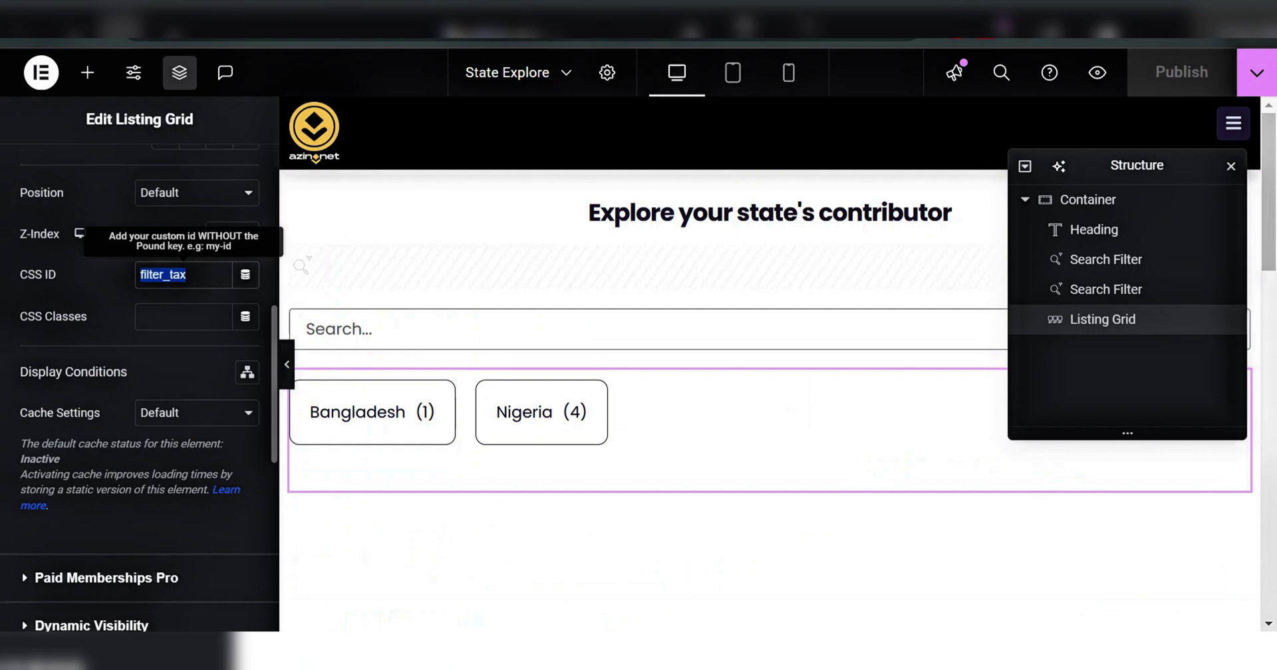
scroll(183, 274, up, 5)
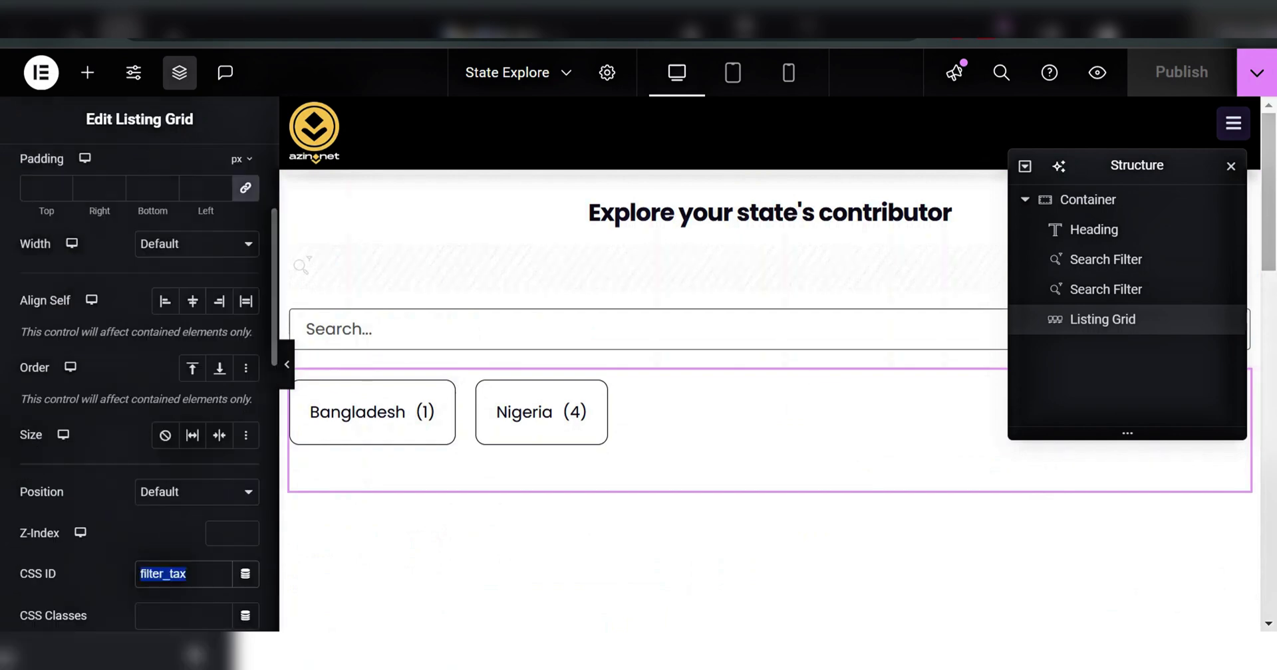
- Search the widget library for "sear" and try to place a Search Filter widget above the listing grid
click(87, 73)
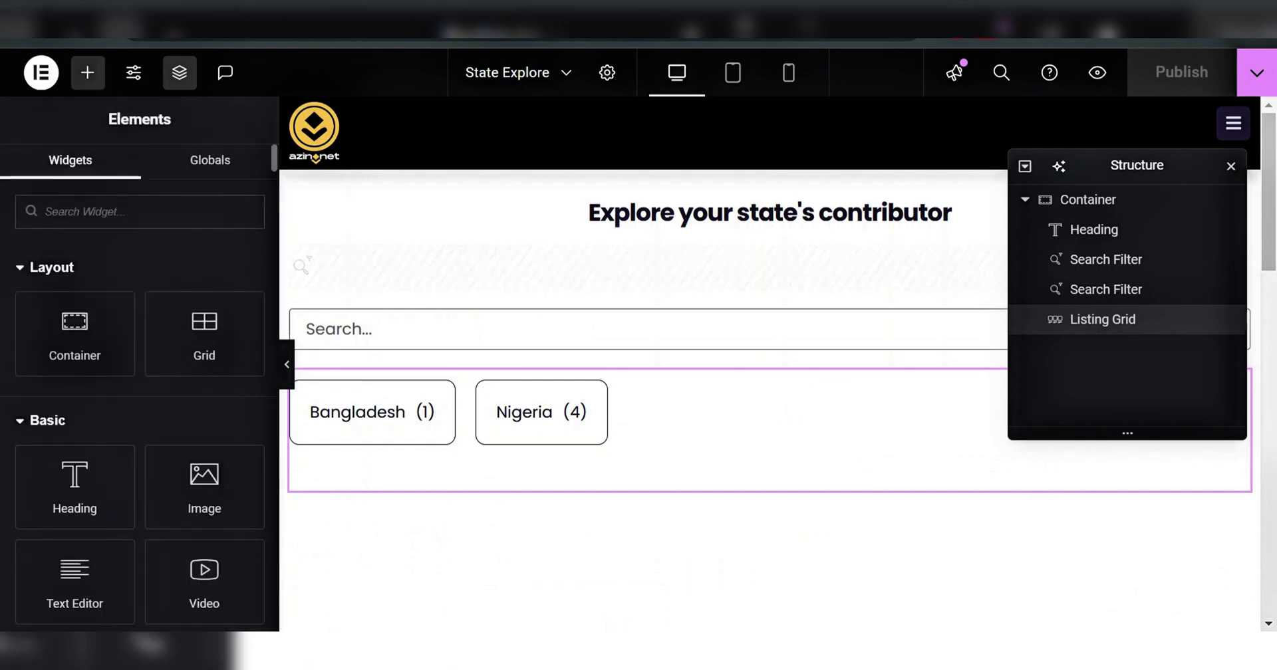
text(sear)
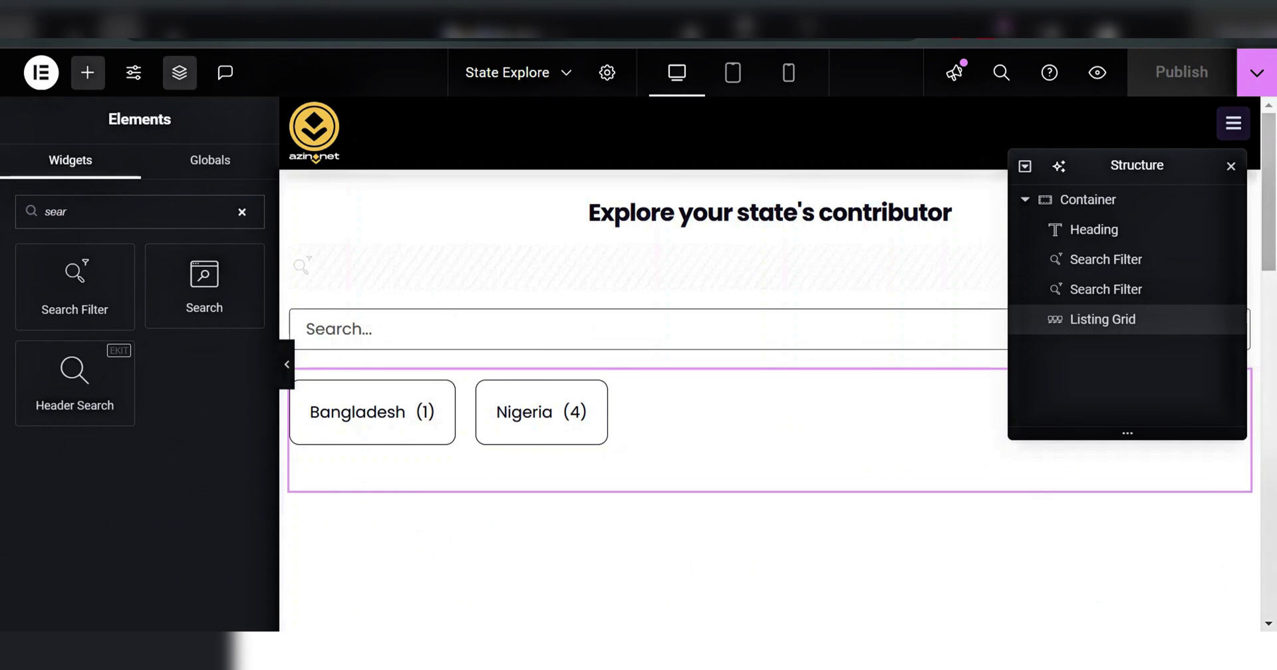
drag(80, 288, 372, 336)
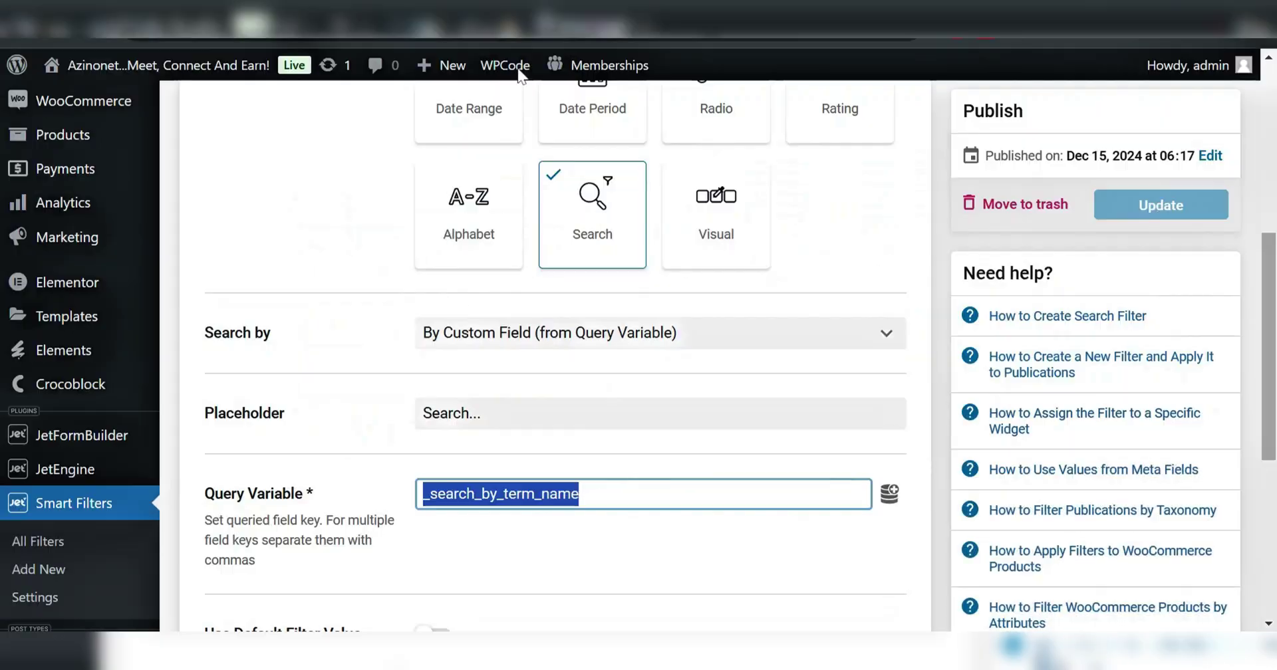
- Review the Search Filter widget directly above the grid: its selected filter, provider, apply type, Query ID and advanced settings
scroll(442, 436, up, 9)
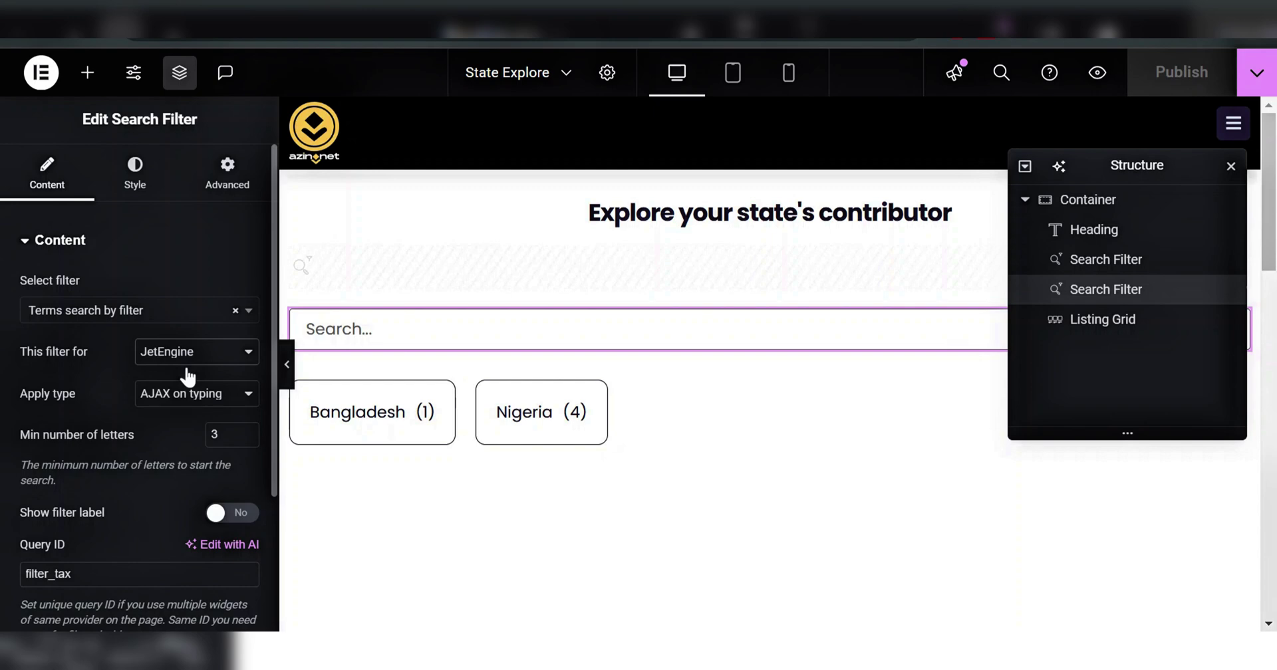
scroll(57, 495, down, 2)
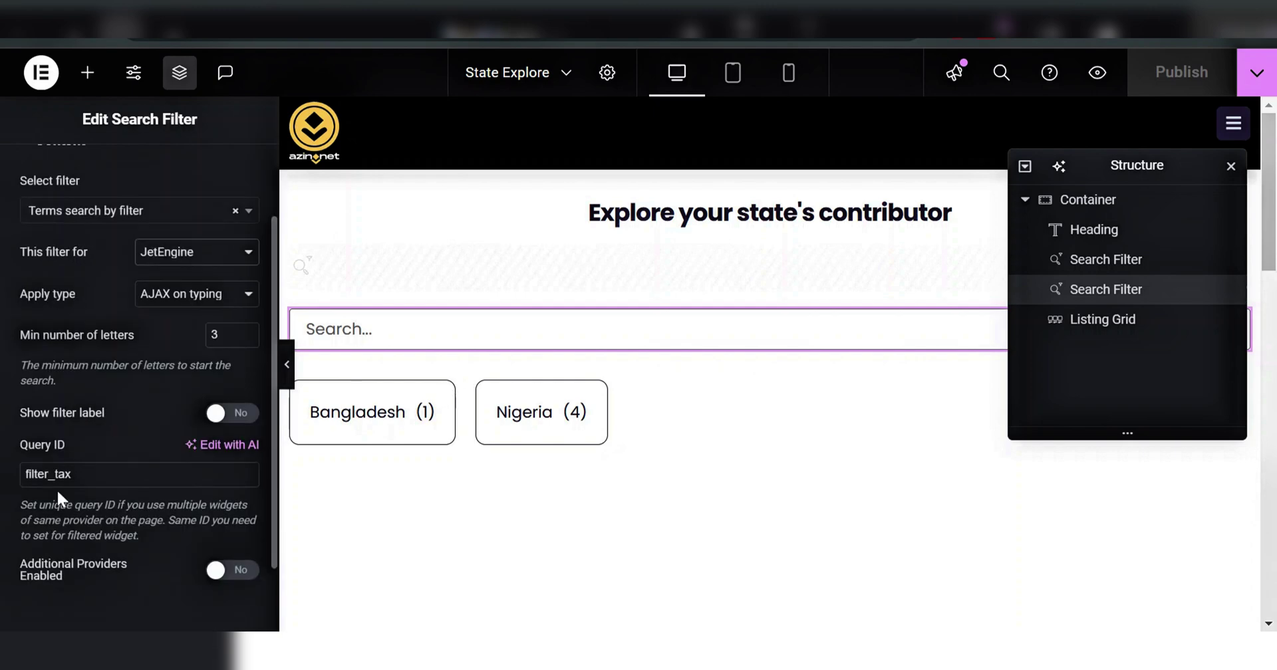
click(60, 474)
scroll(140, 366, down, 2)
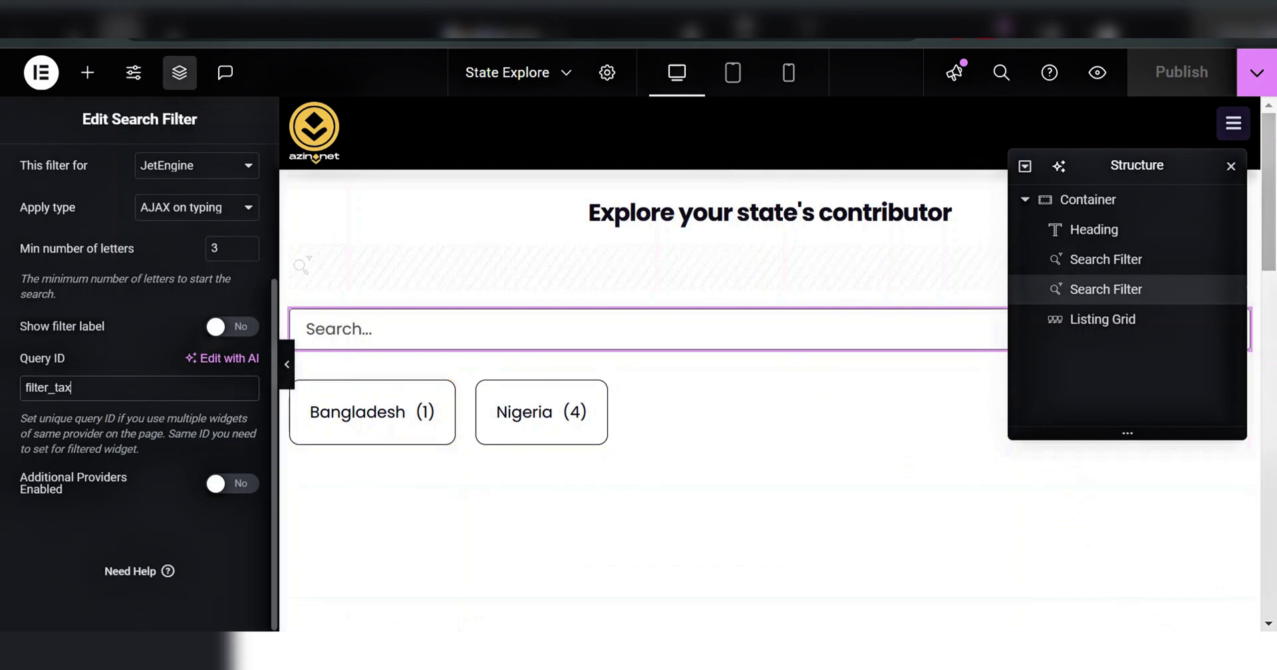
scroll(150, 446, up, 3)
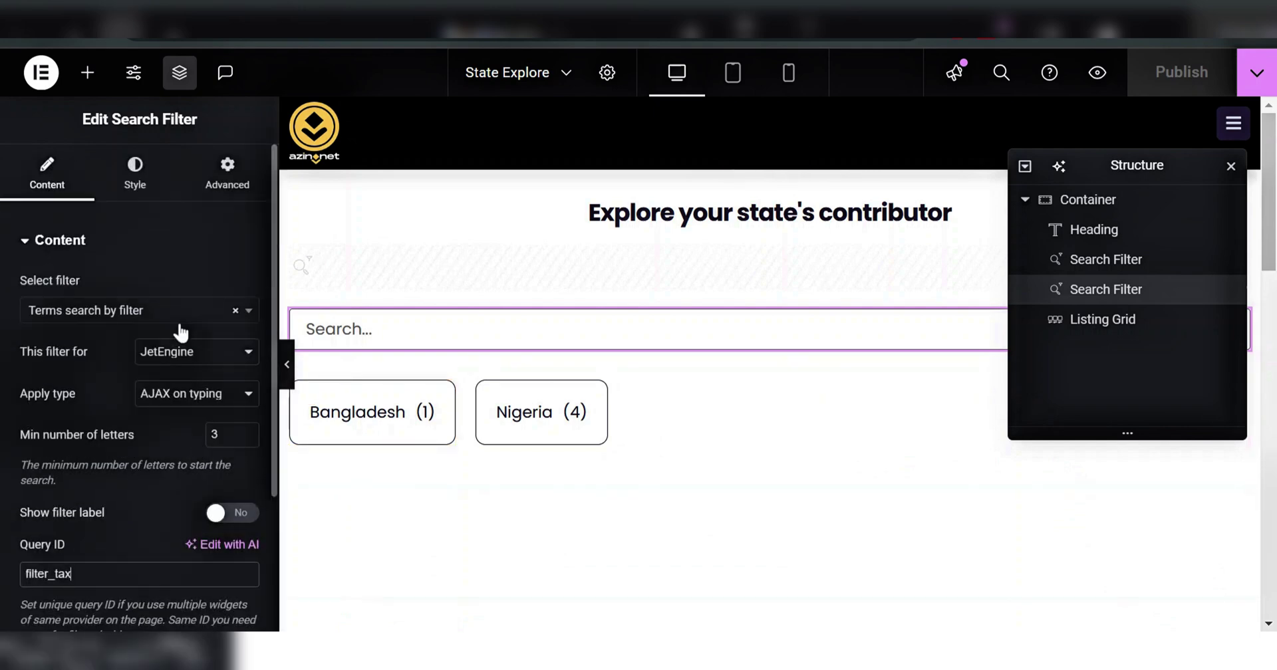
click(226, 174)
scroll(194, 427, down, 5)
scroll(197, 448, up, 7)
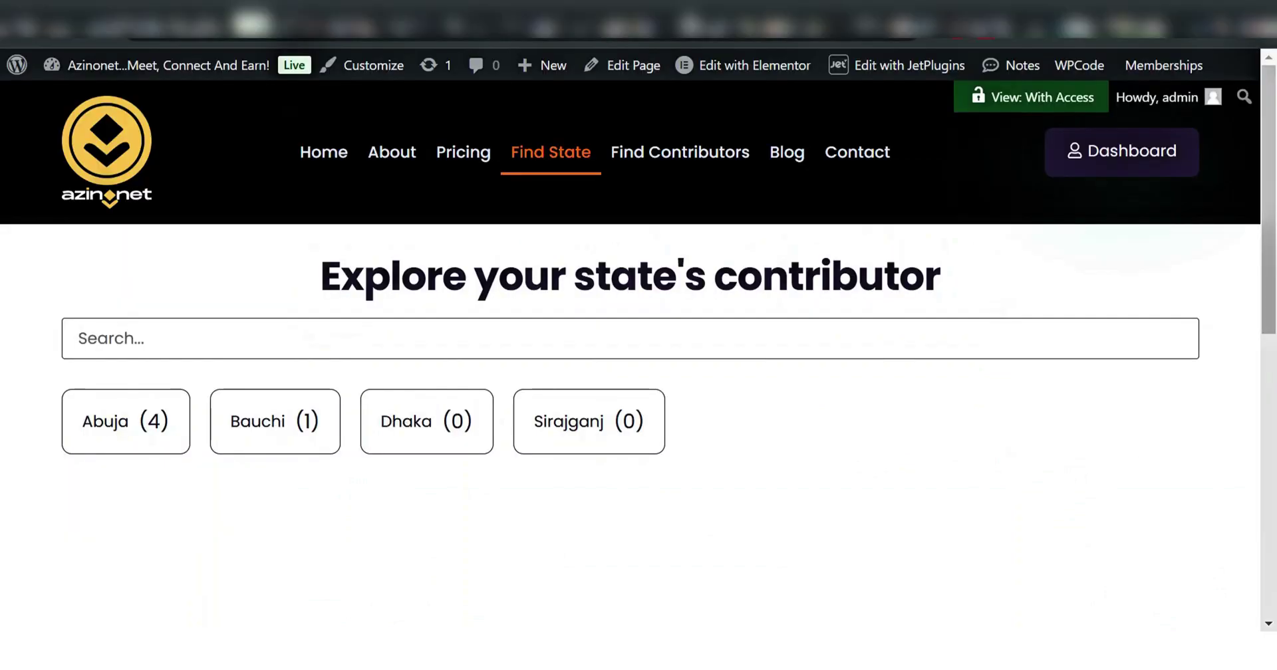
- Test the search on the live Find State page with "dhak", and clear the search text
text(dhak)
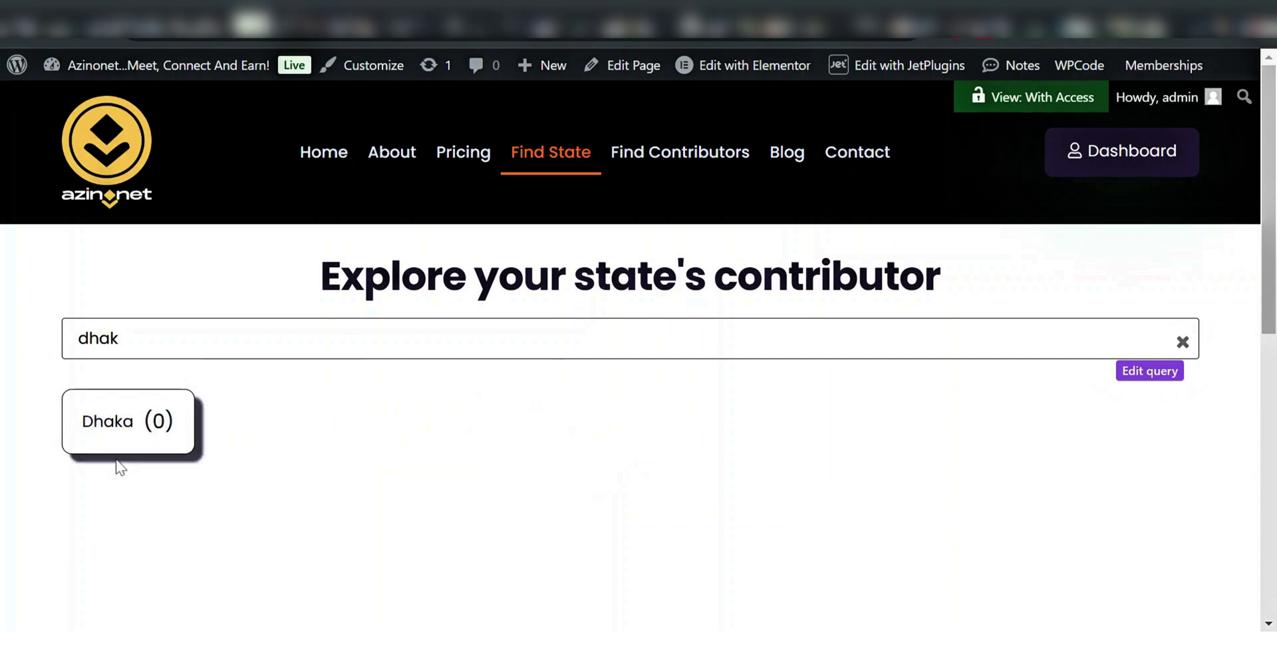
click(1184, 344)
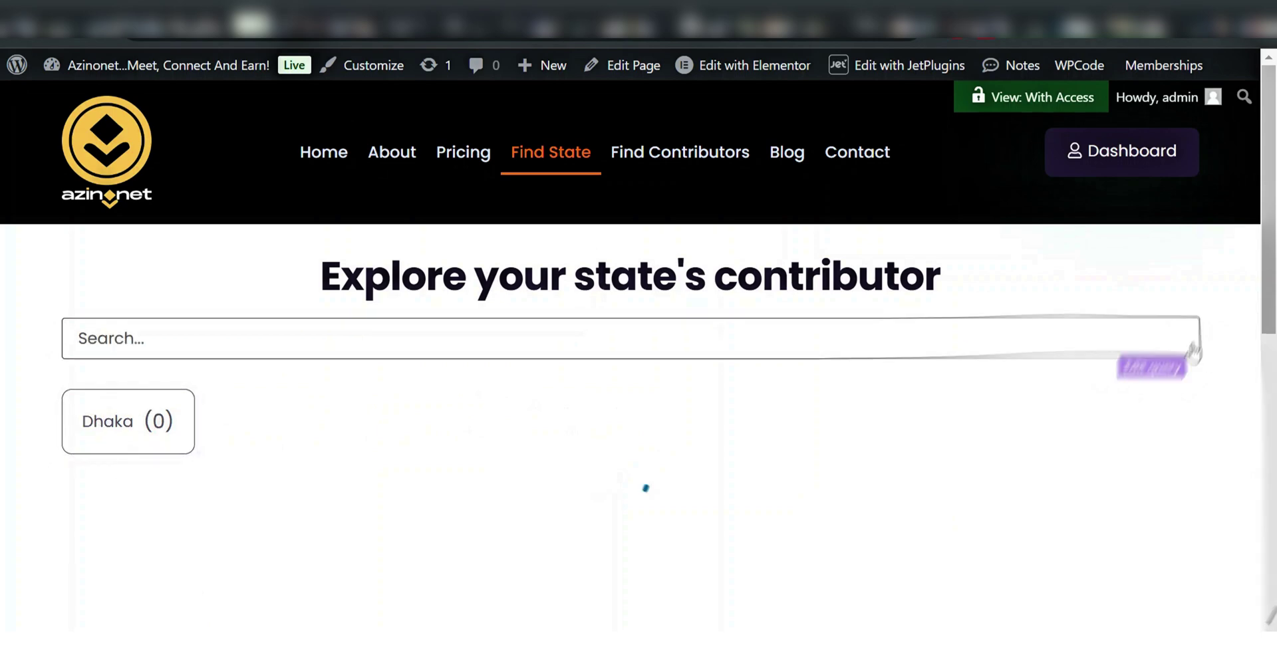